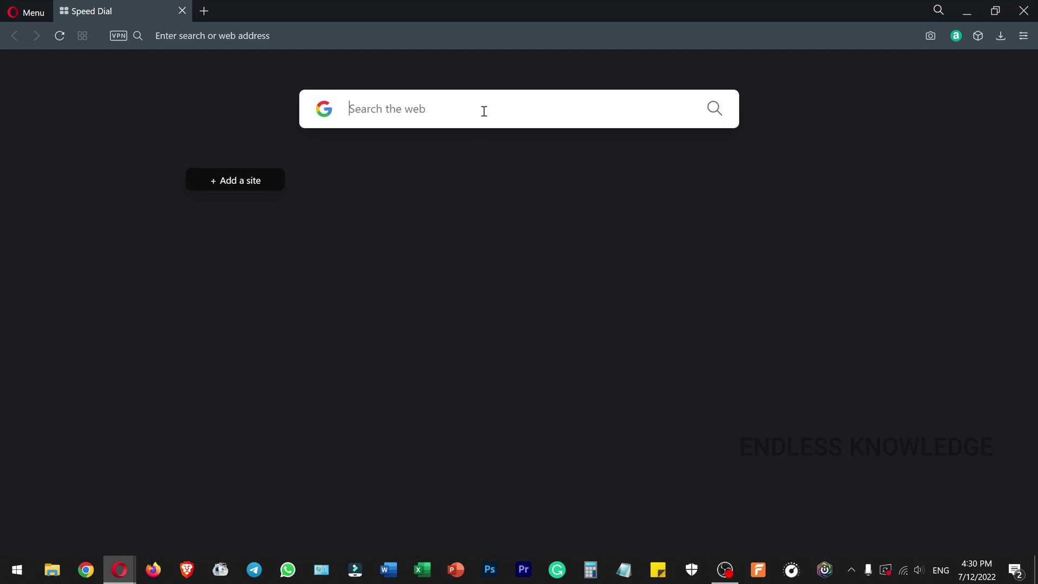
- Search the web for "Tuneskit screen recorder" and open the official TunesKit Screen Recorder page
text(Tuneskit screen recorder)
key(Return)
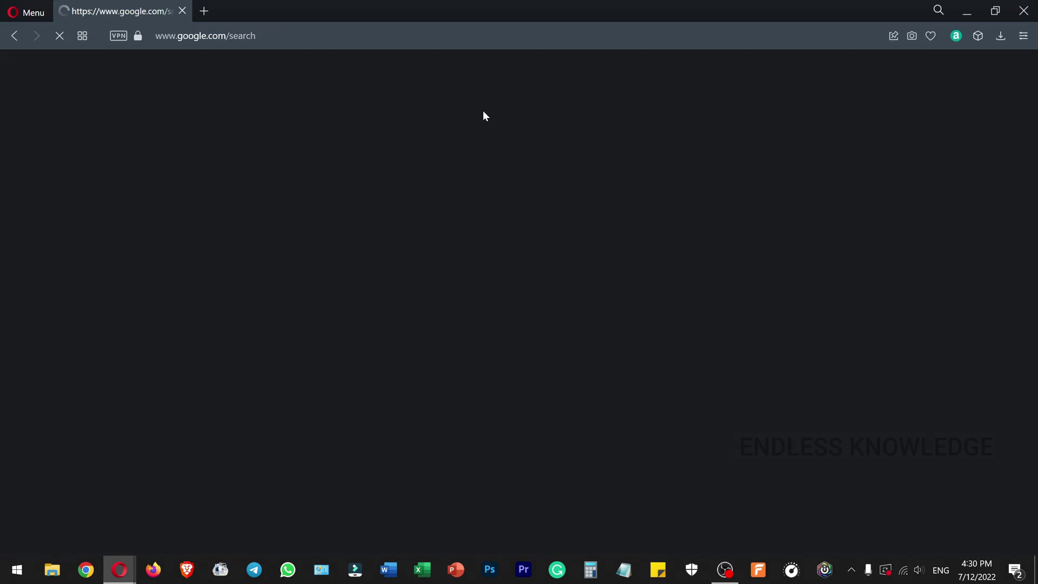
click(354, 211)
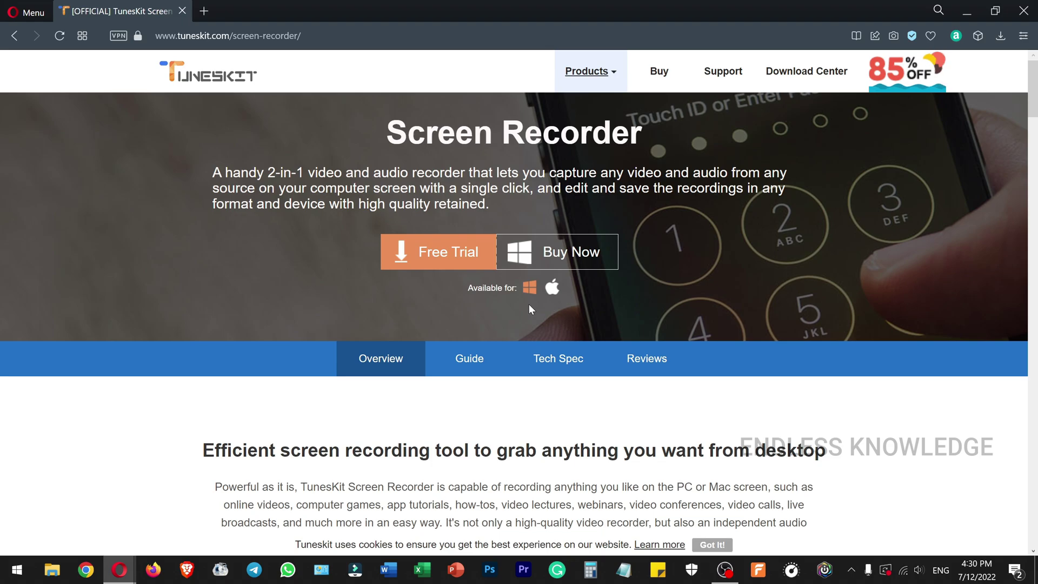
- Download the free trial installer and show ScreenRecorder.exe in its download folder
click(460, 256)
click(382, 313)
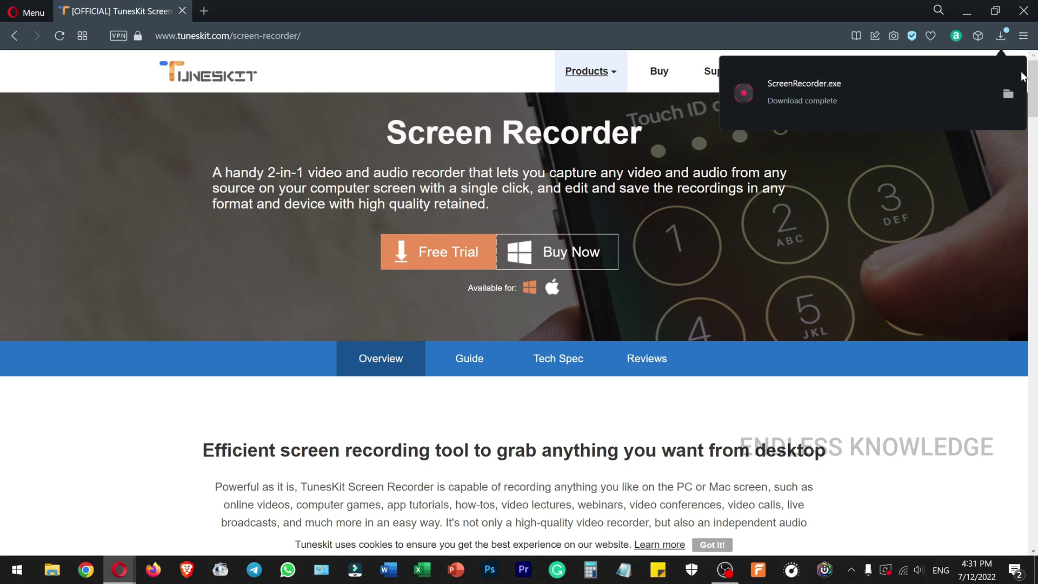
click(1008, 93)
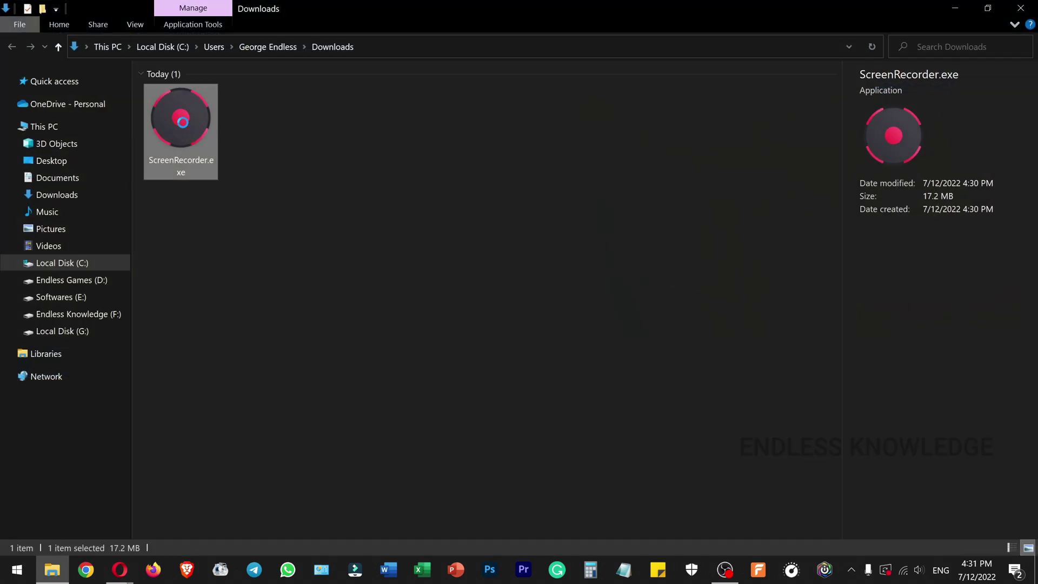
- Run ScreenRecorder.exe, accept the license agreement and finish the installation with TunesKit Screen Recorder set to launch
right_click(182, 126)
click(240, 115)
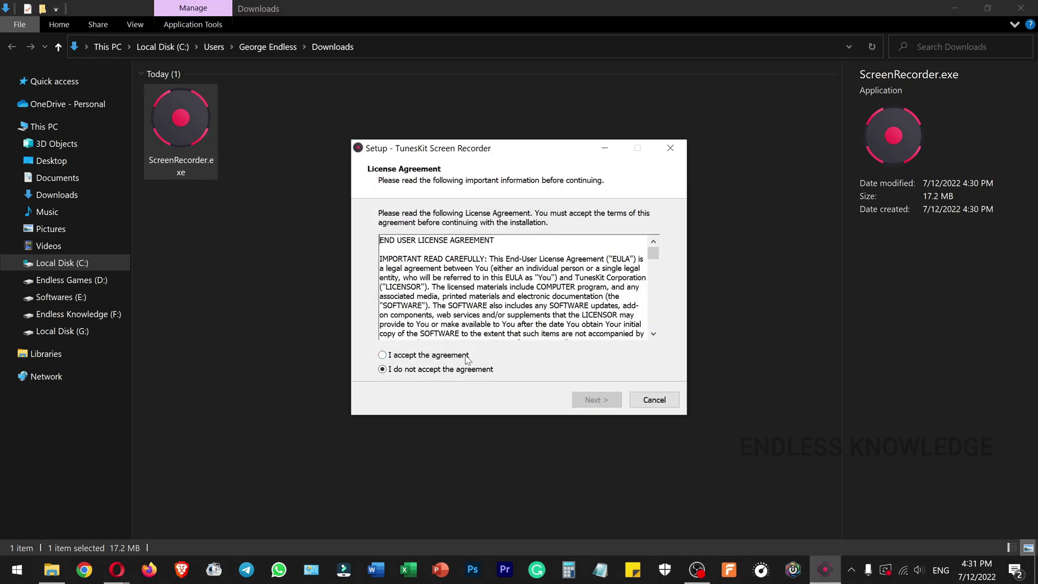
click(465, 355)
click(600, 398)
click(601, 400)
click(600, 400)
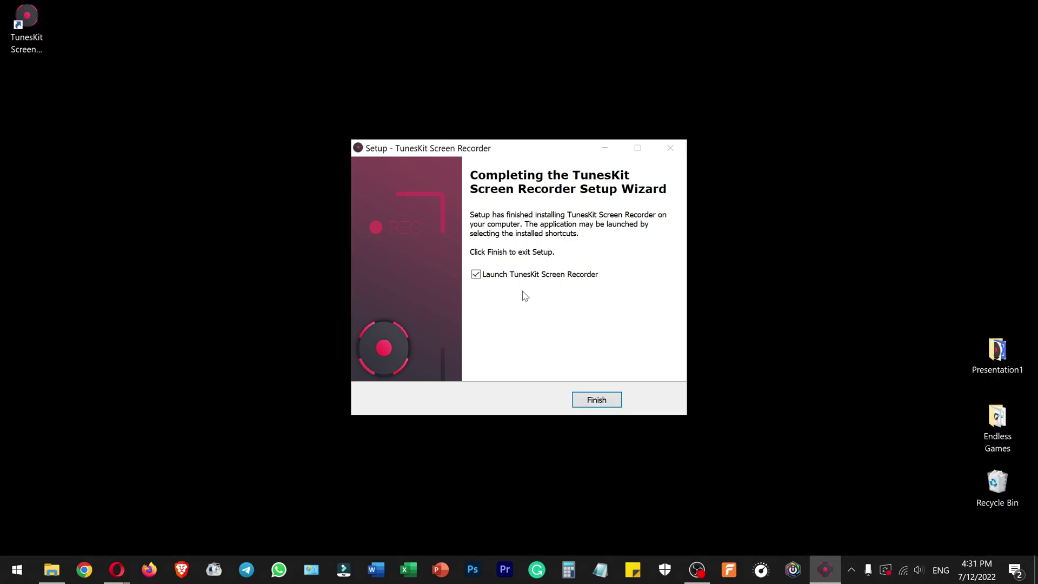
click(606, 402)
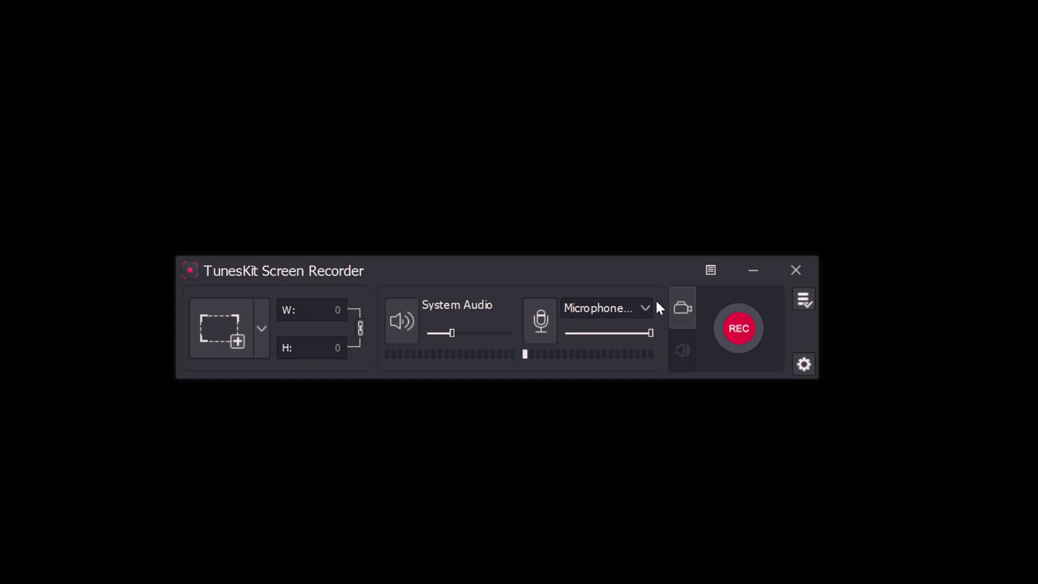
- Switch the recorder to audio-only mode and back to video mode, and shift its window slightly
click(682, 348)
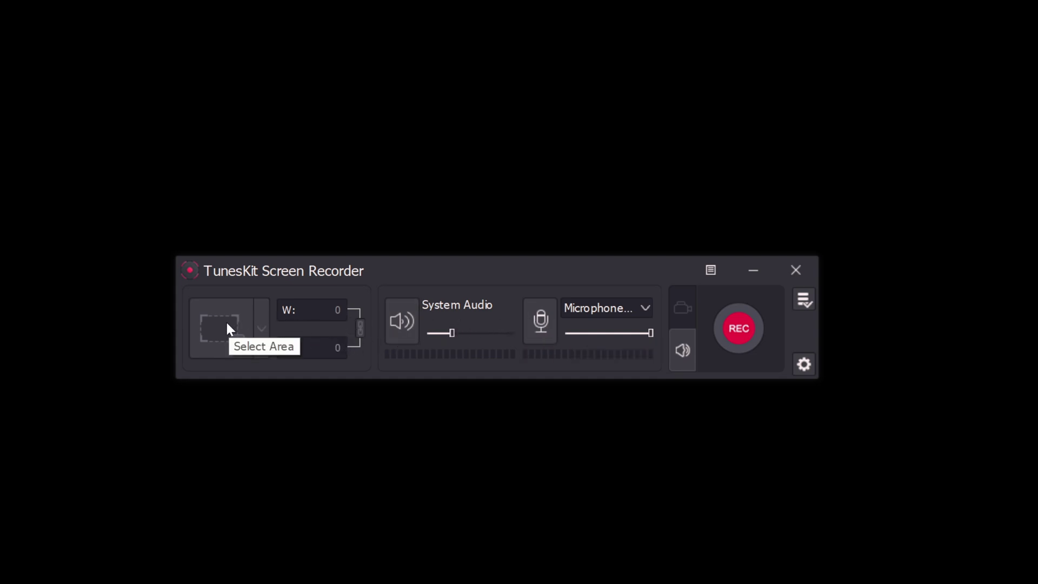
click(682, 307)
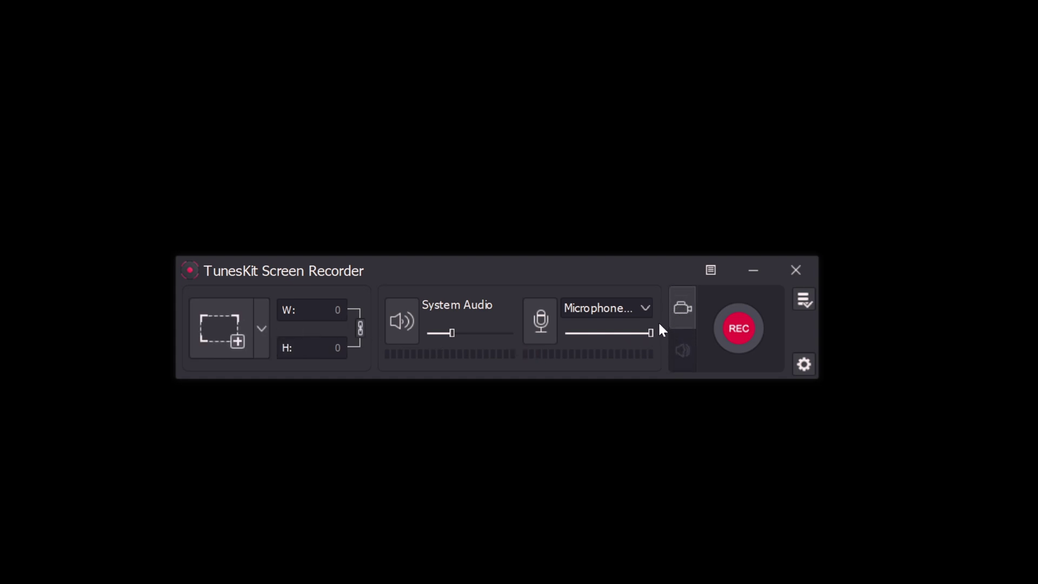
drag(502, 269, 520, 236)
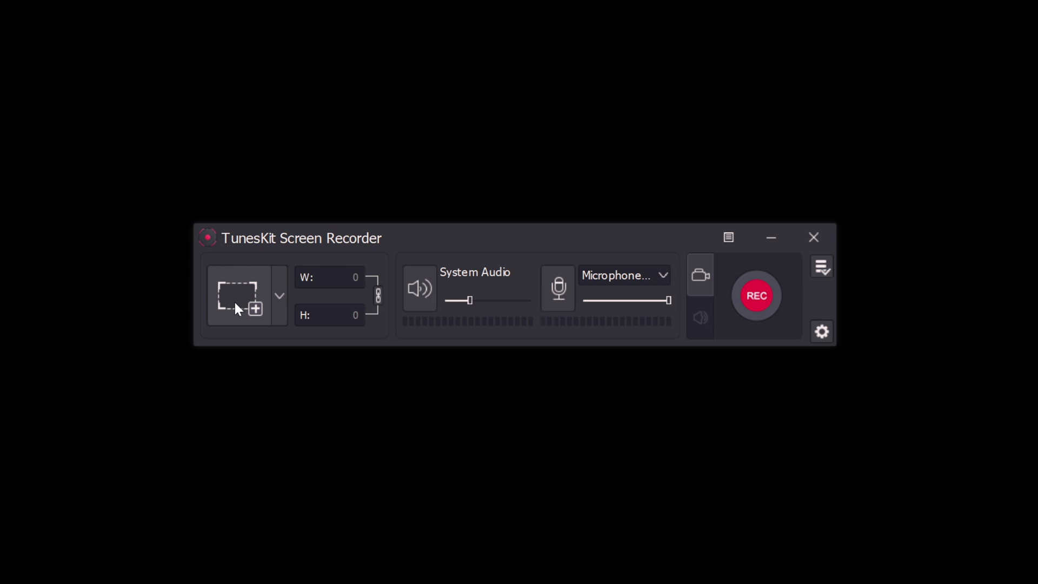
- Activate area selection and set the recording area to the 720*576 preset
click(254, 297)
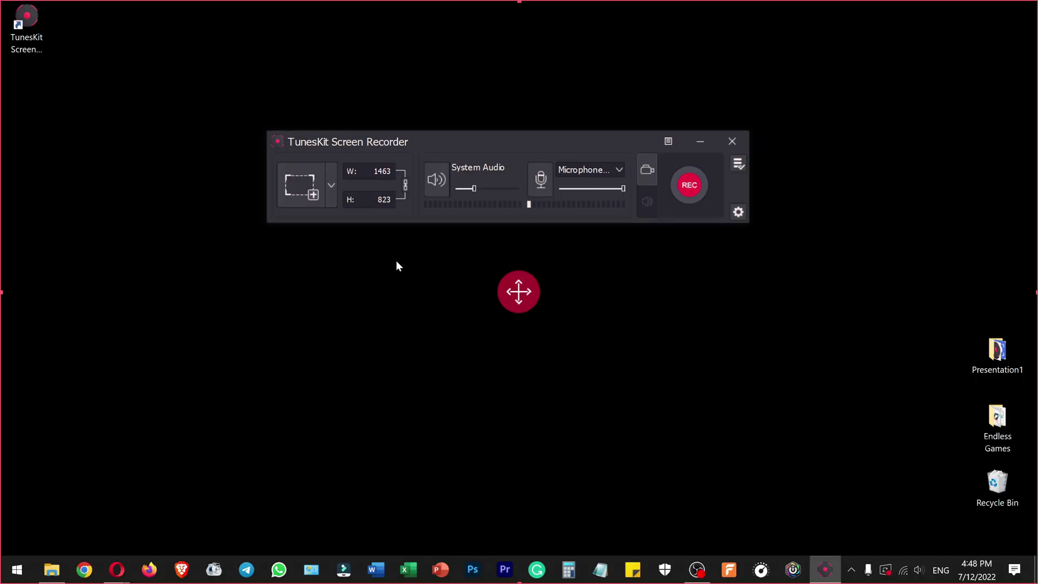
click(331, 186)
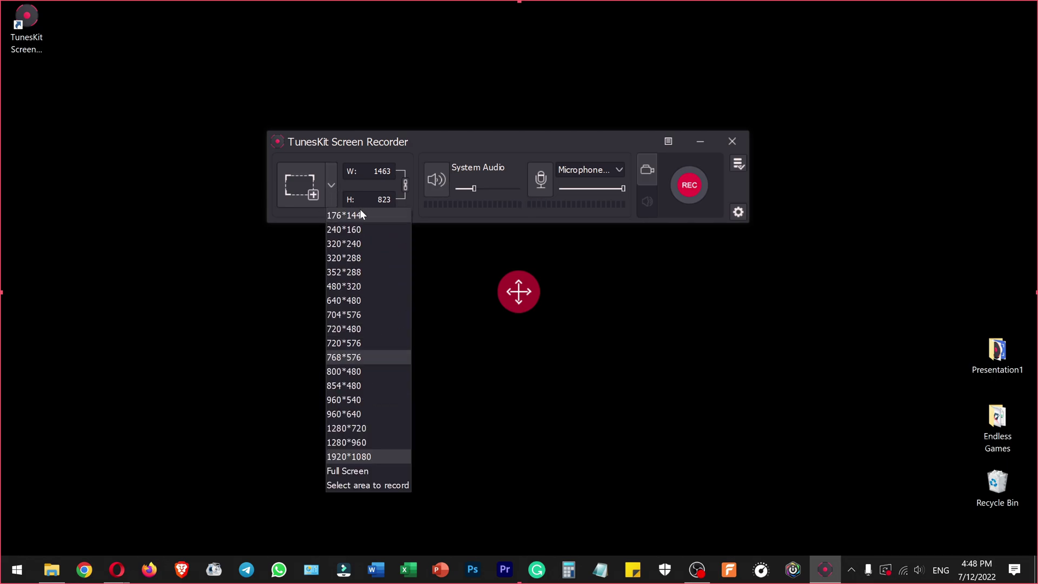
click(381, 346)
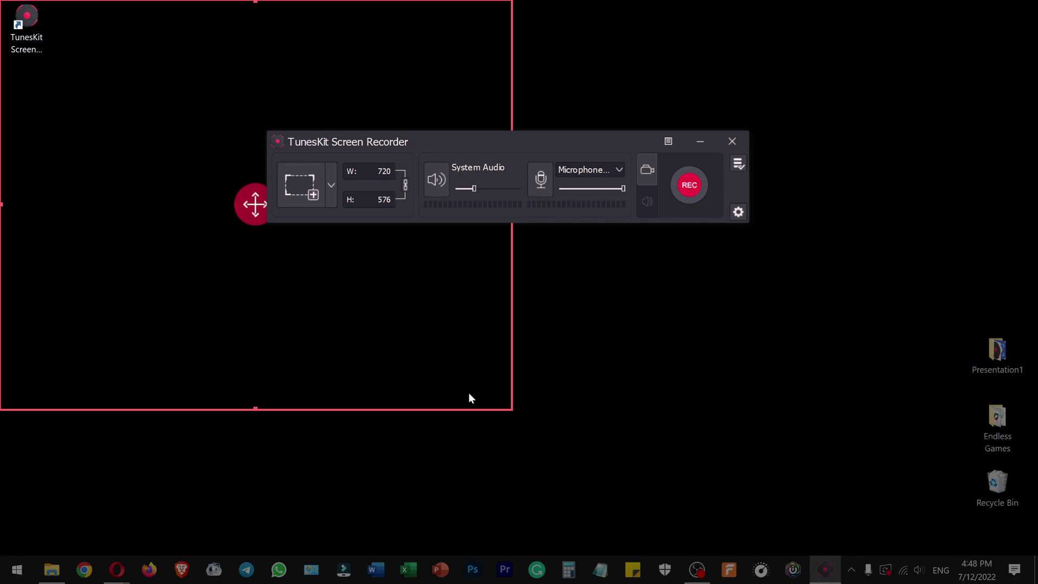
- Enlarge the recording area to about 1200 × 675 and move it to the middle of the desktop
click(512, 269)
drag(511, 269, 852, 294)
drag(413, 245, 504, 292)
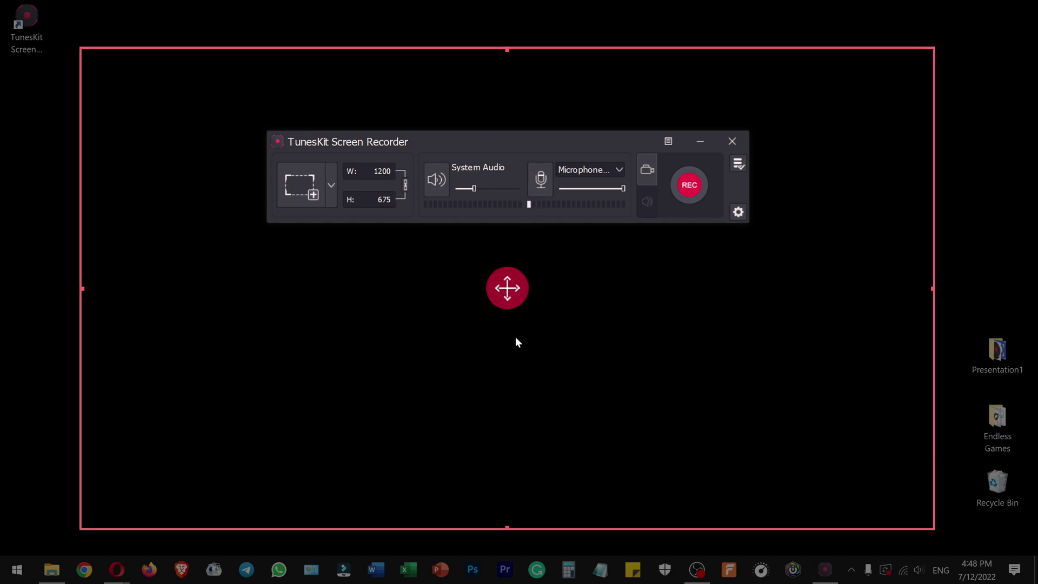
- Set the recording area to Full Screen and move the recorder window clear of the desktop's center
click(332, 184)
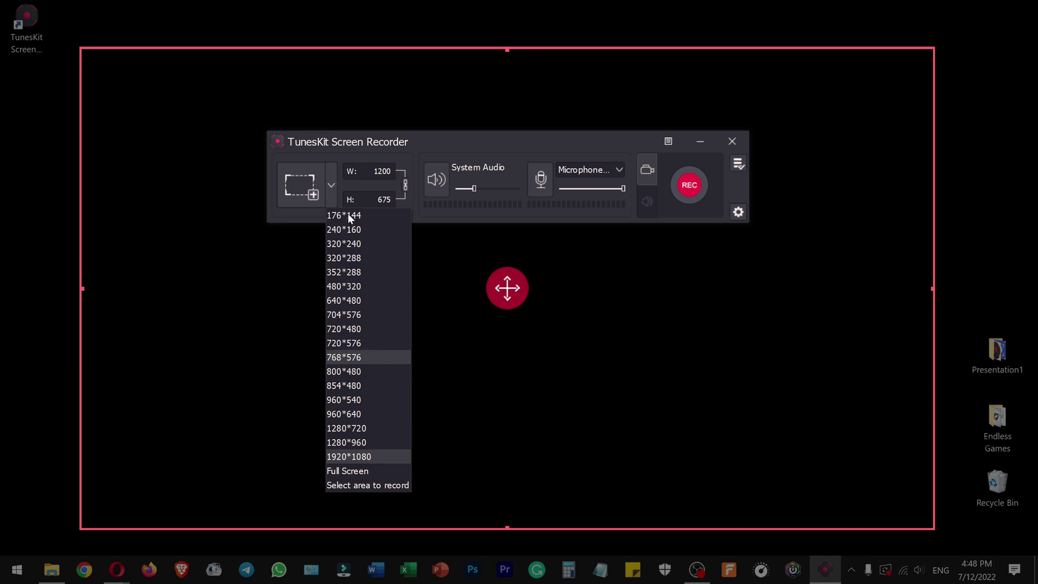
click(372, 471)
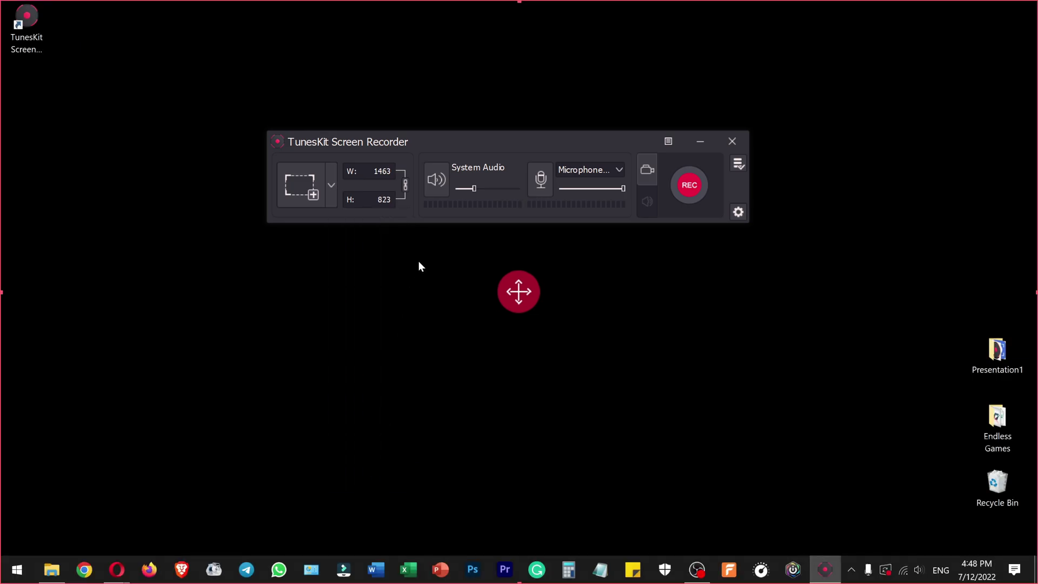
drag(484, 141, 479, 219)
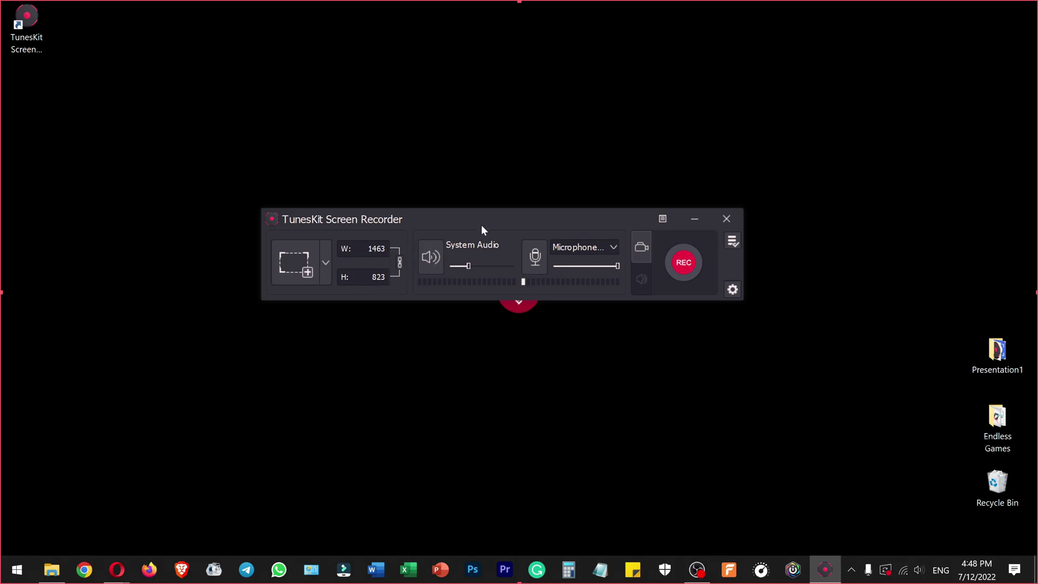
drag(493, 217, 361, 108)
- Open the Windows display settings and review the scaling options for text, apps and other items
right_click(654, 244)
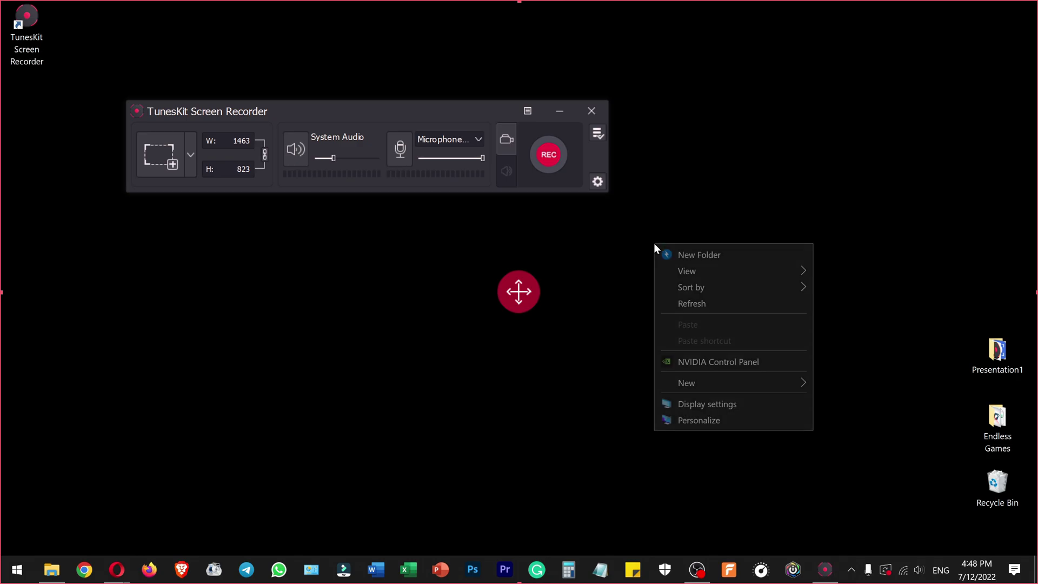
click(693, 406)
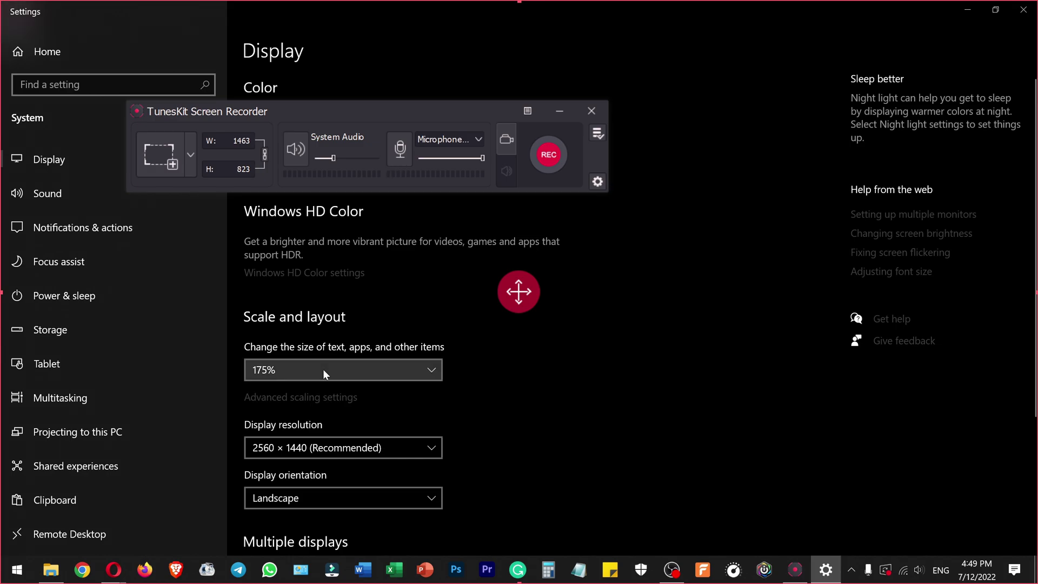
click(307, 372)
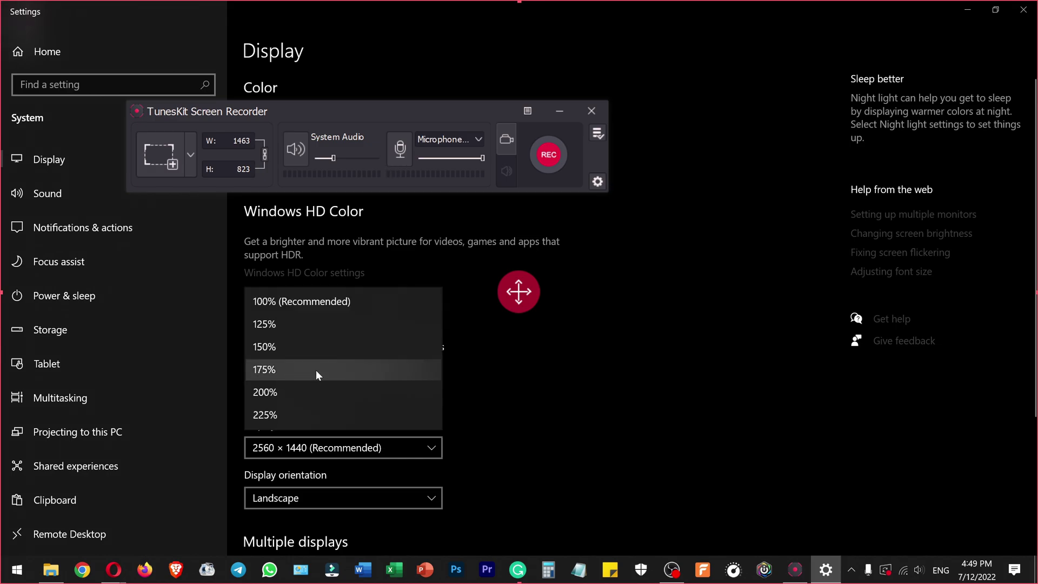
click(316, 370)
drag(312, 115, 534, 134)
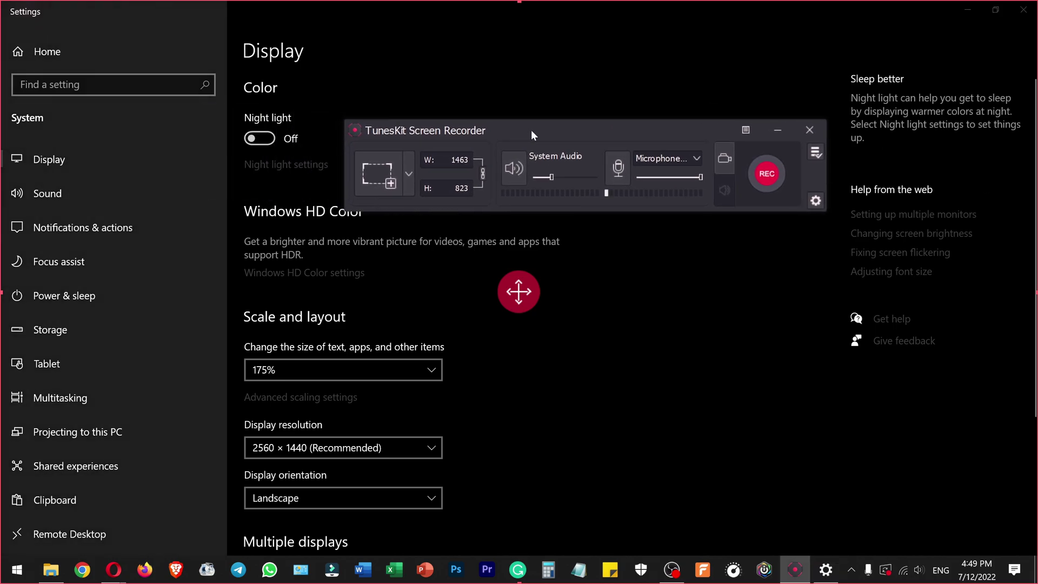
click(397, 371)
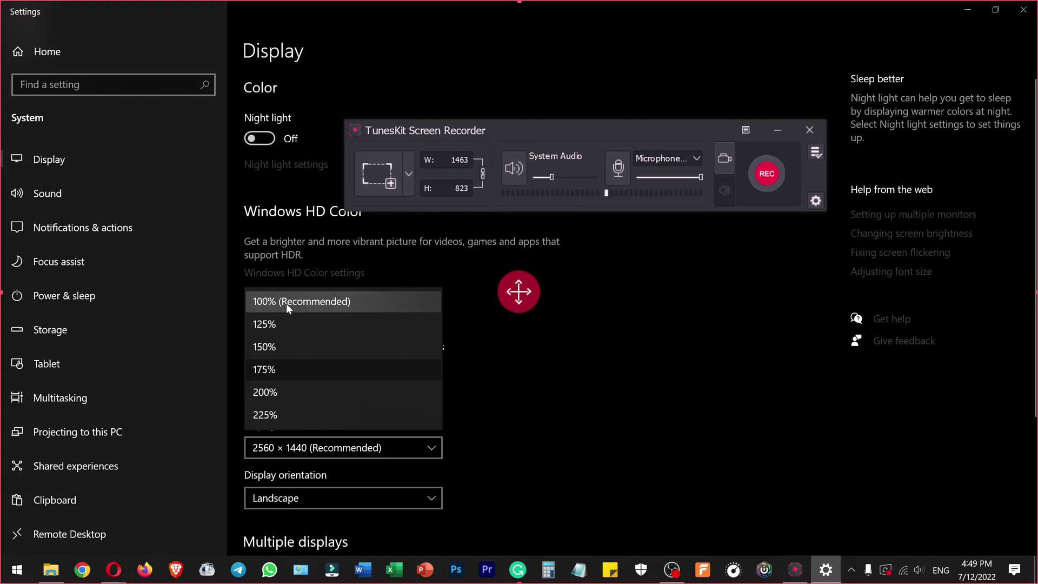
click(490, 136)
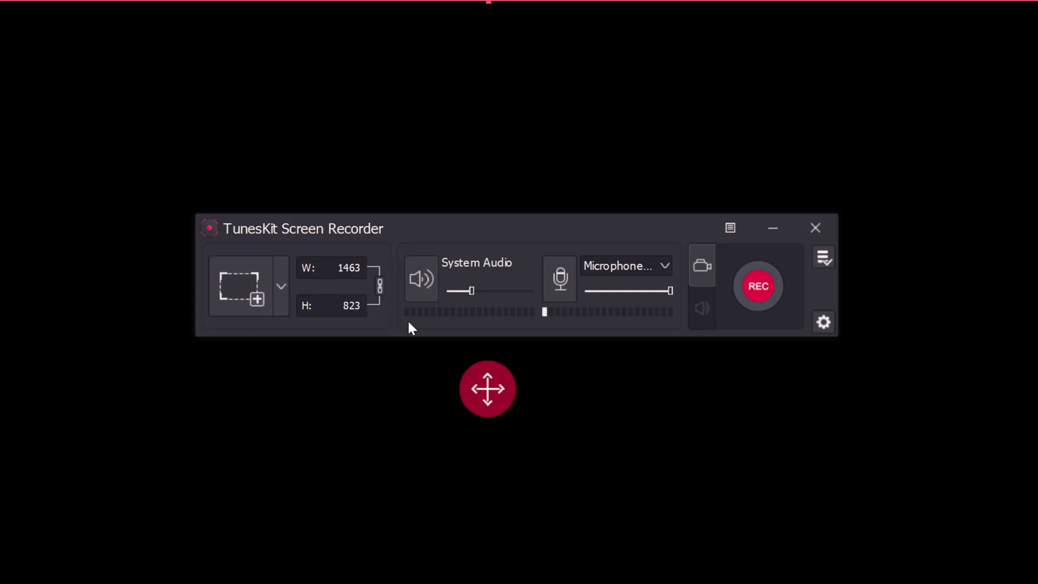
- Adjust the system audio volume with the recorder's slider and the Windows volume control
click(427, 283)
mouse_move(471, 291)
mouse_down()
mouse_move(489, 290)
mouse_move(479, 291)
mouse_up()
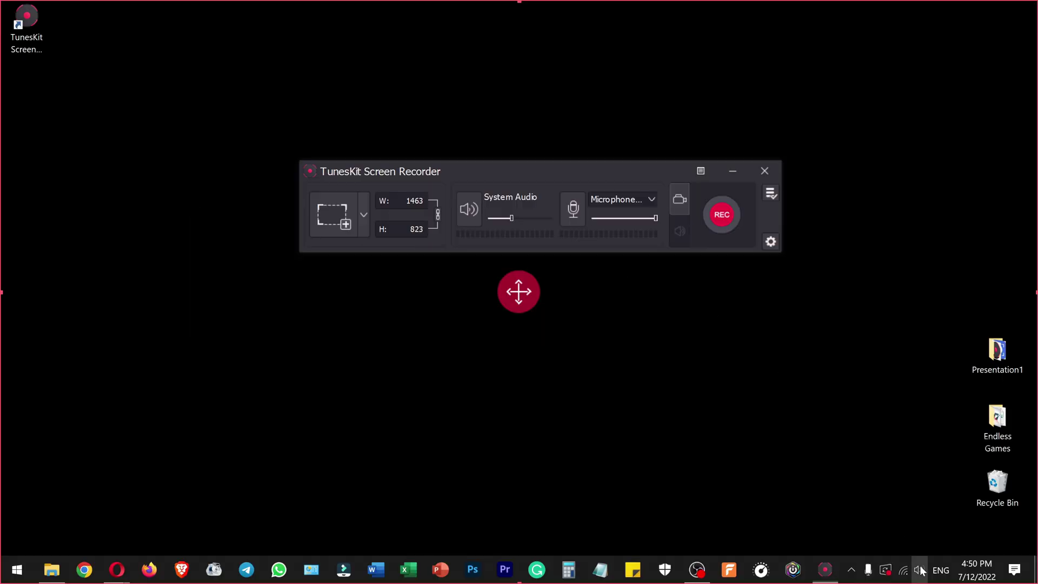
click(919, 570)
click(912, 536)
drag(921, 539, 875, 534)
click(508, 157)
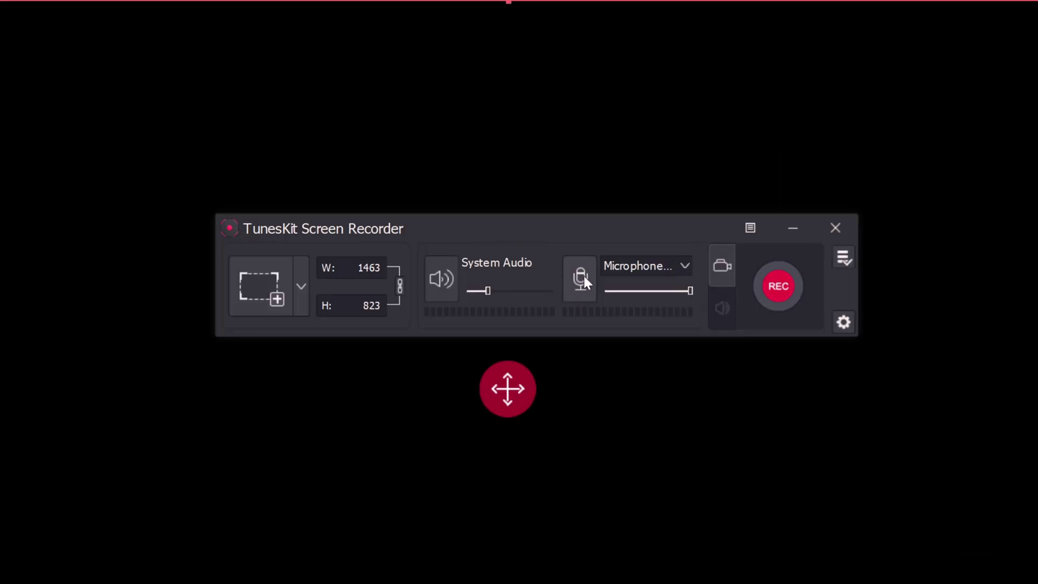
- Choose the microphone input device for the recording
click(583, 275)
click(686, 266)
click(670, 343)
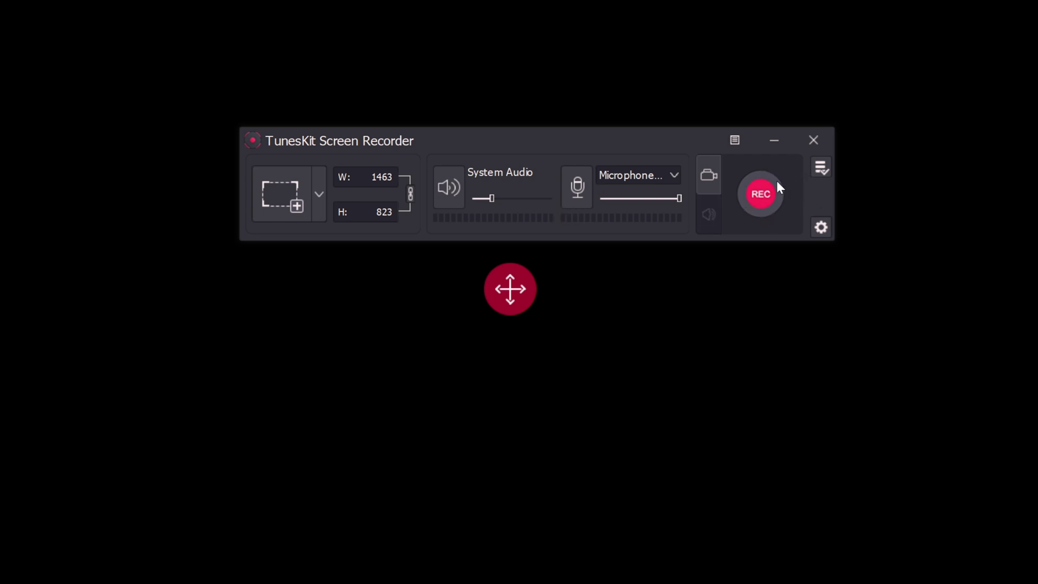
- Expand the recording options and inspect the folder where recordings are saved
click(821, 227)
drag(610, 145, 579, 143)
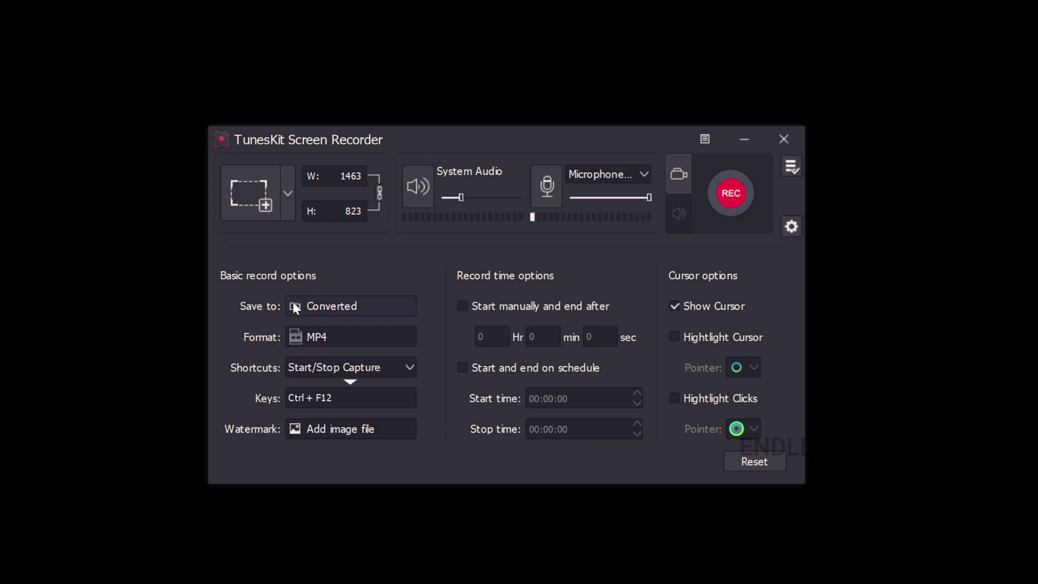
click(365, 307)
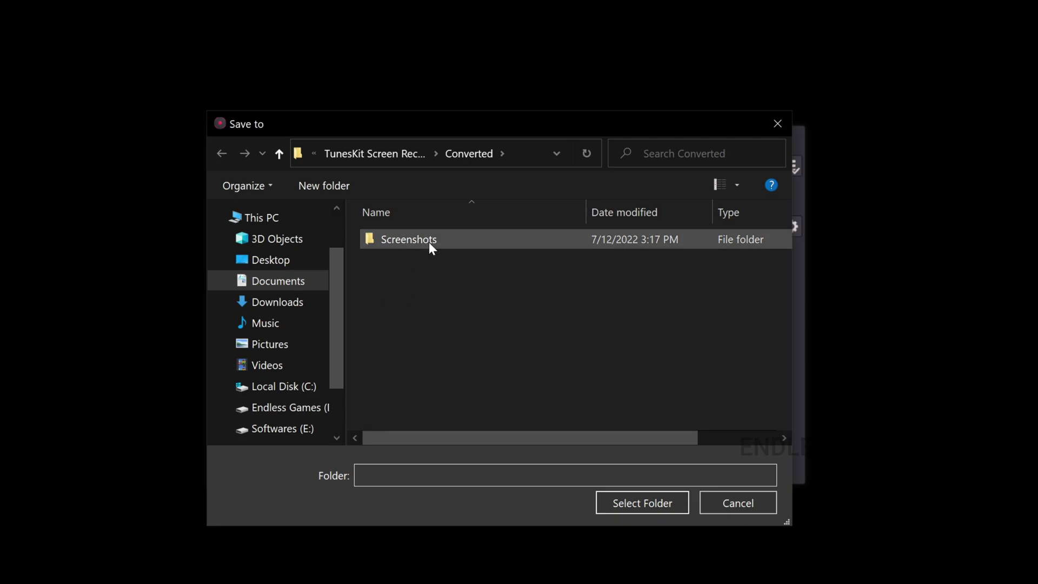
click(751, 502)
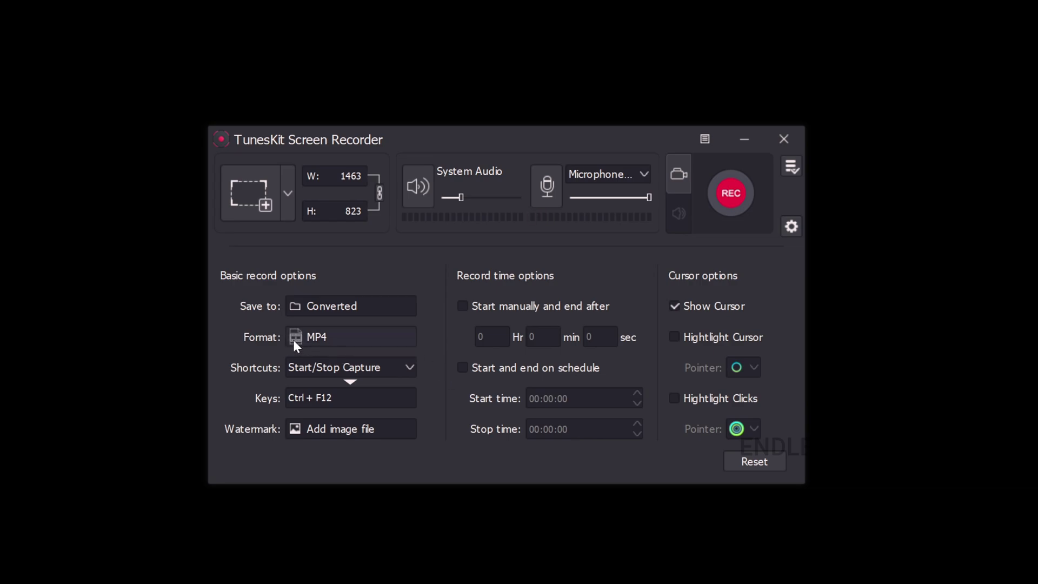
- Examine the output formats offered in the General Video, Web Video, HD Video and Devices categories
click(336, 336)
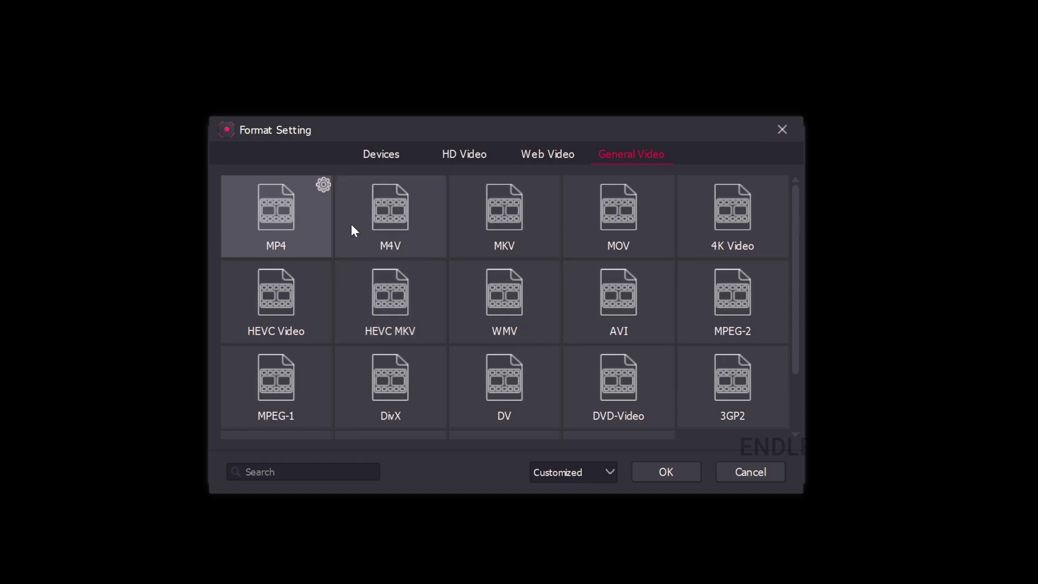
scroll(563, 246, down, 2)
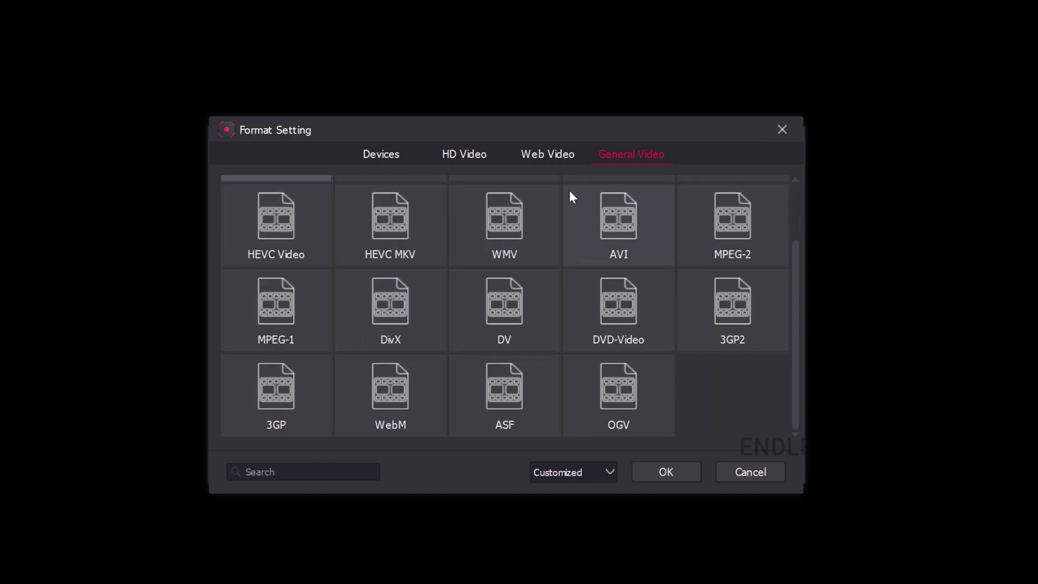
click(558, 153)
click(467, 157)
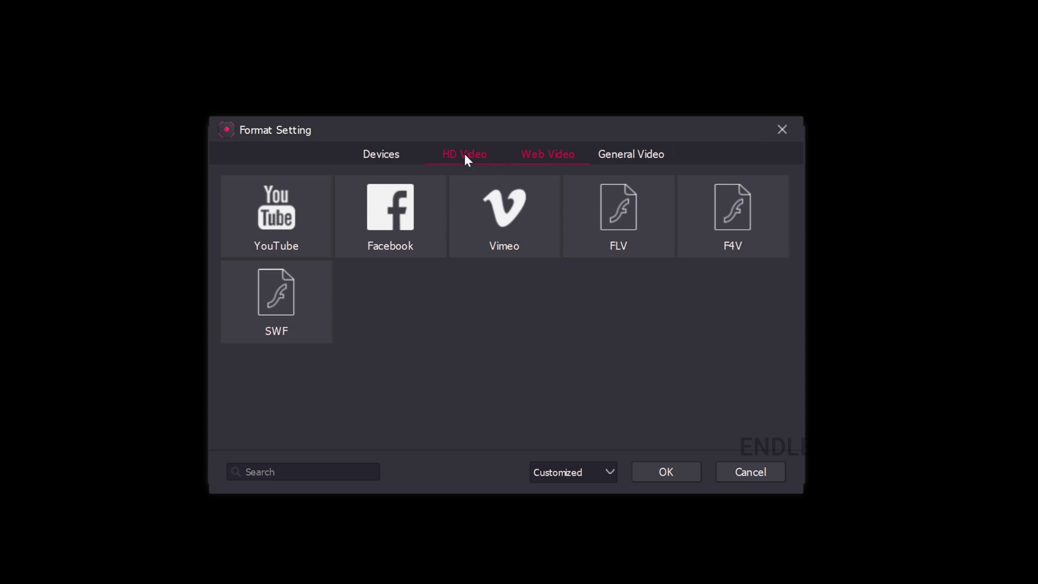
click(390, 156)
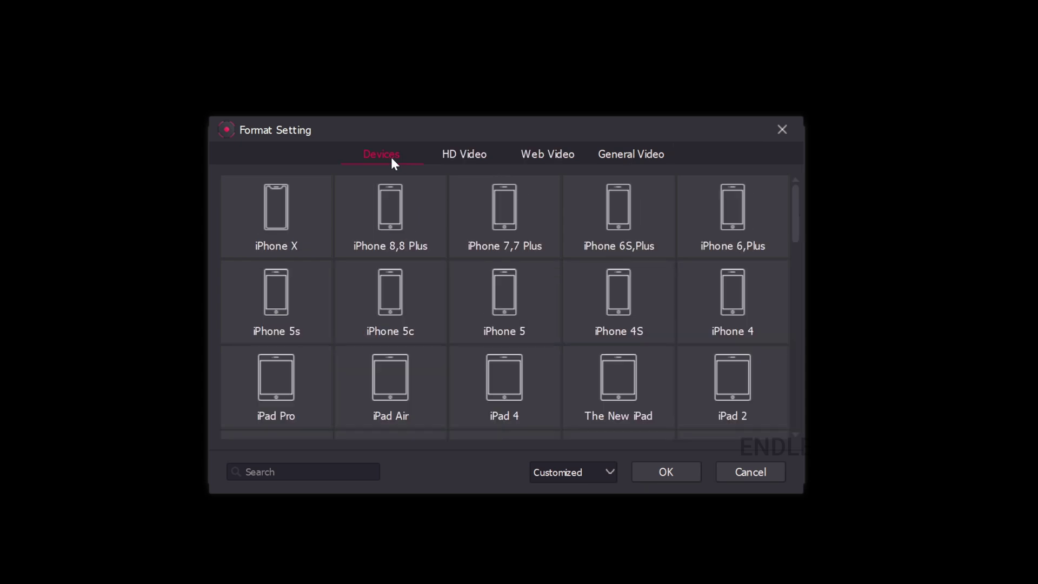
scroll(468, 281, down, 10)
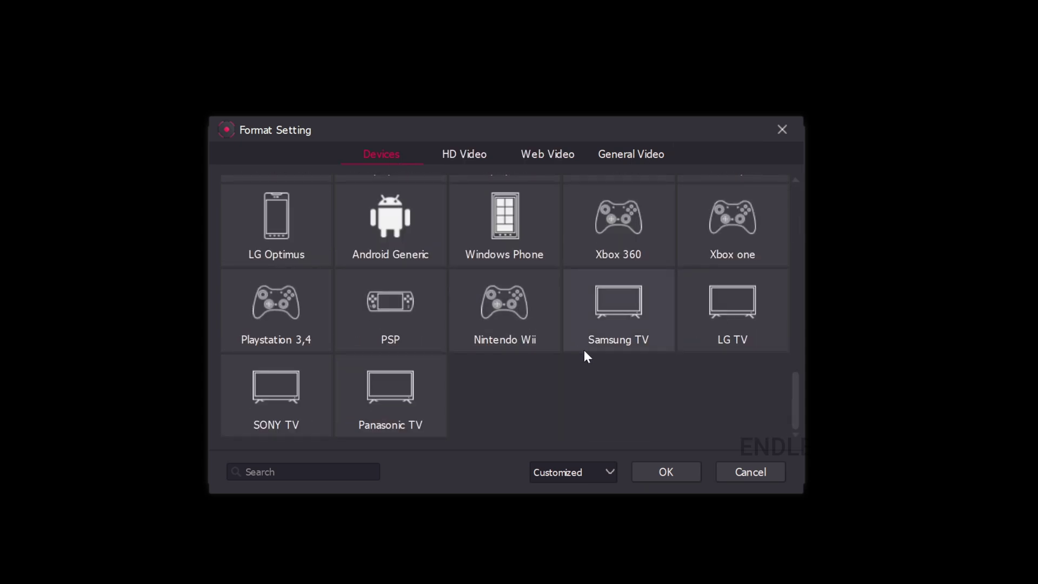
scroll(587, 366, up, 10)
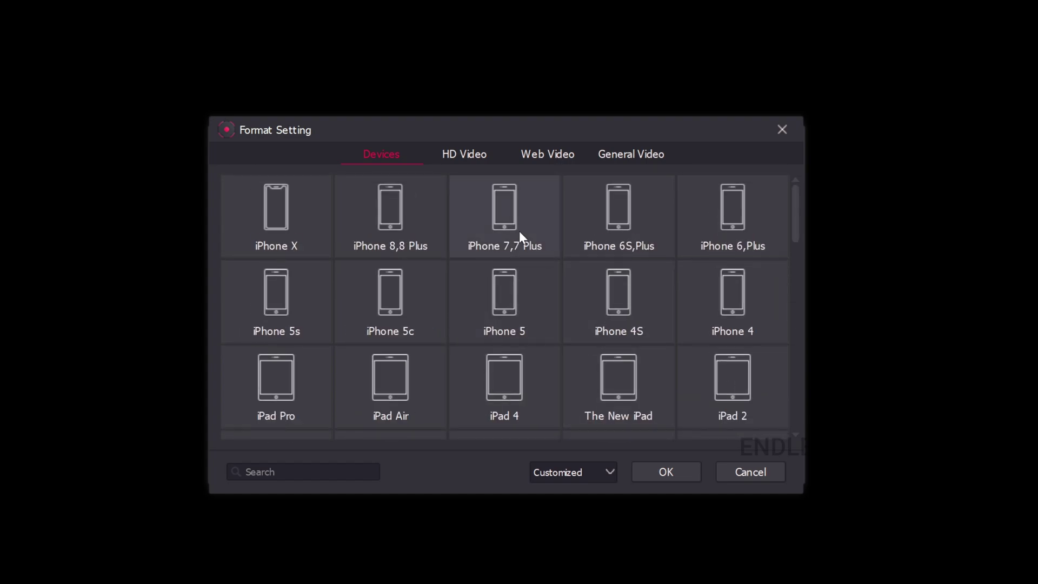
- Select MP4 from the General Video formats and set its video codec to H264 in the format's settings
click(639, 154)
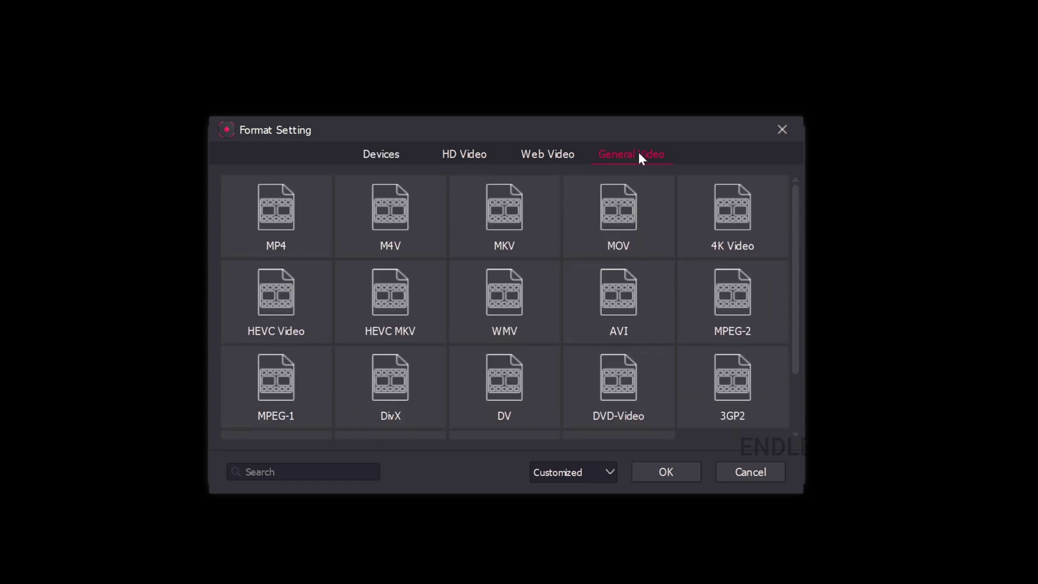
click(275, 231)
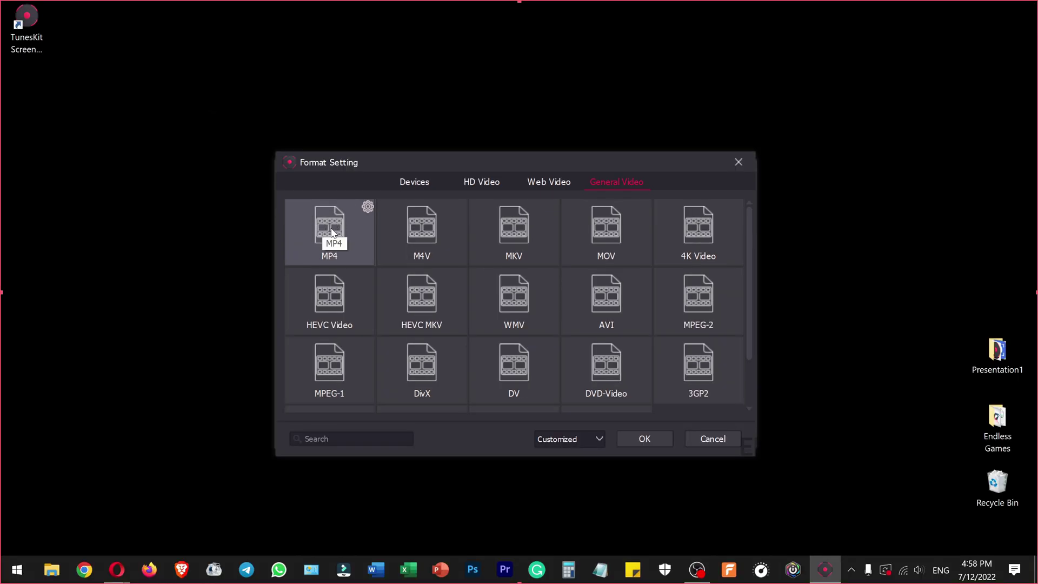
click(368, 207)
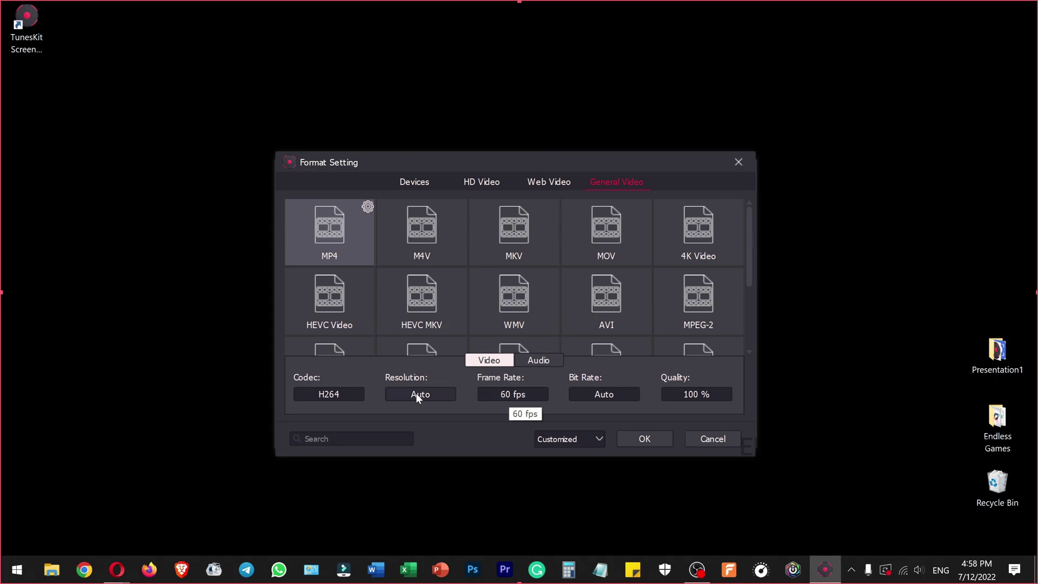
click(351, 393)
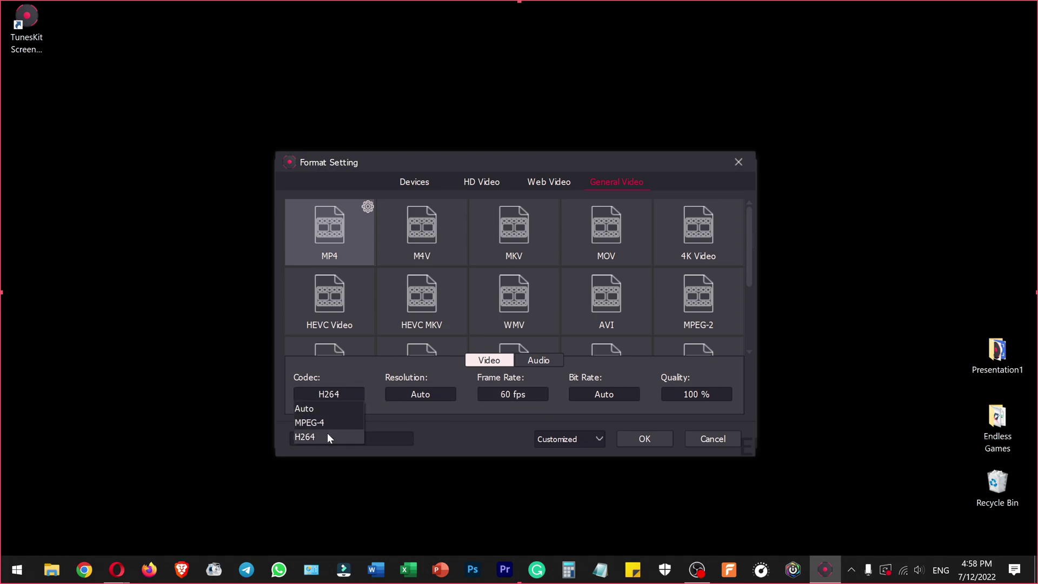
click(328, 437)
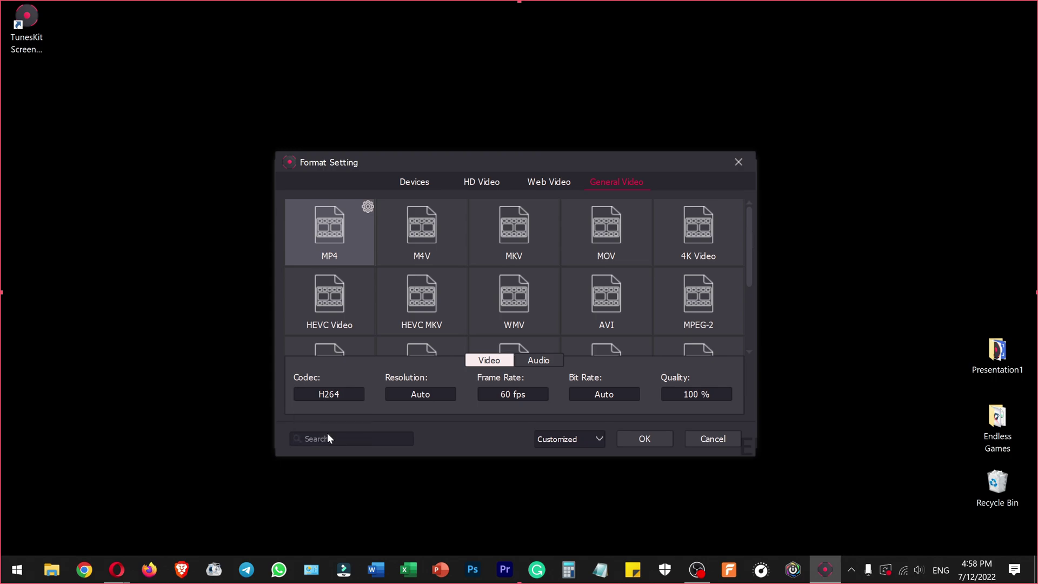
- Set the MP4 video resolution to Auto and the frame rate to 60 fps
click(432, 394)
click(417, 151)
click(512, 398)
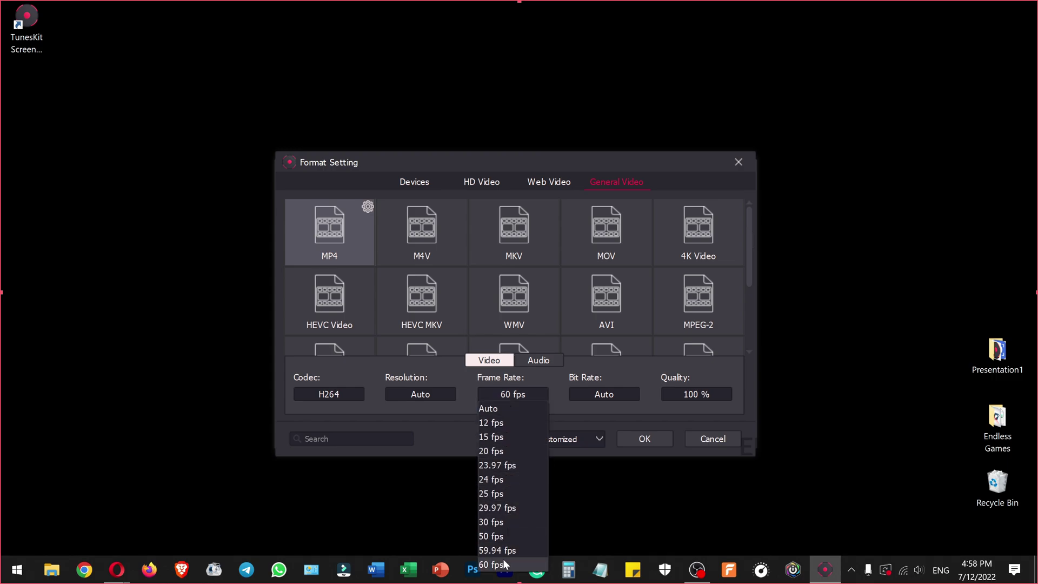
click(502, 563)
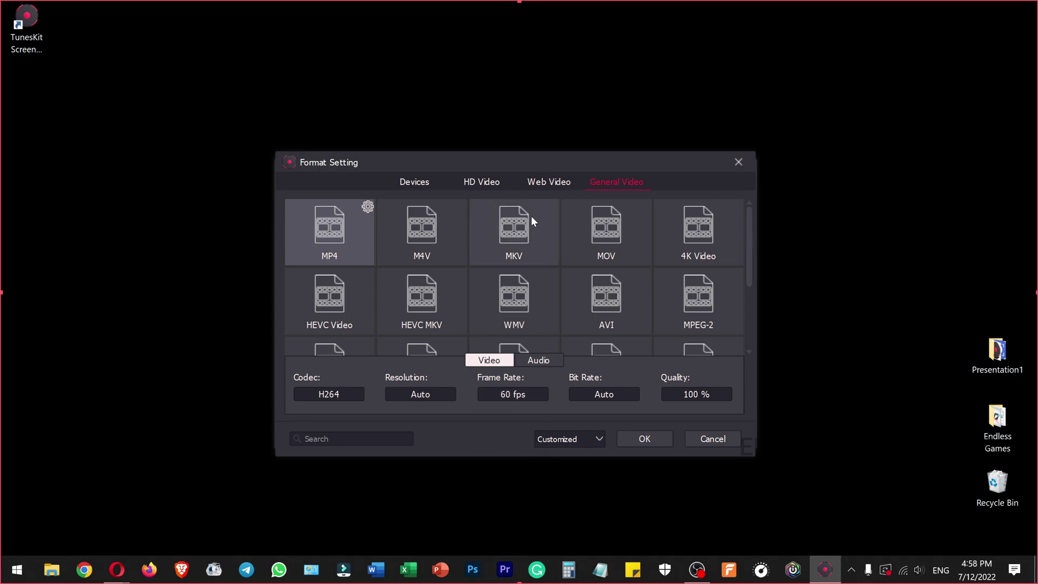
drag(514, 167, 496, 84)
click(495, 312)
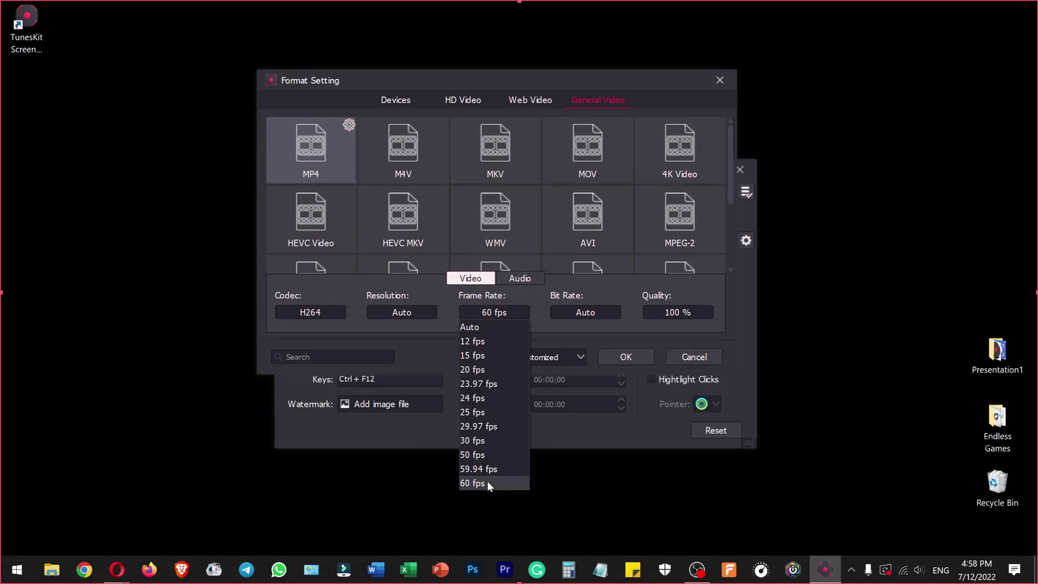
click(486, 482)
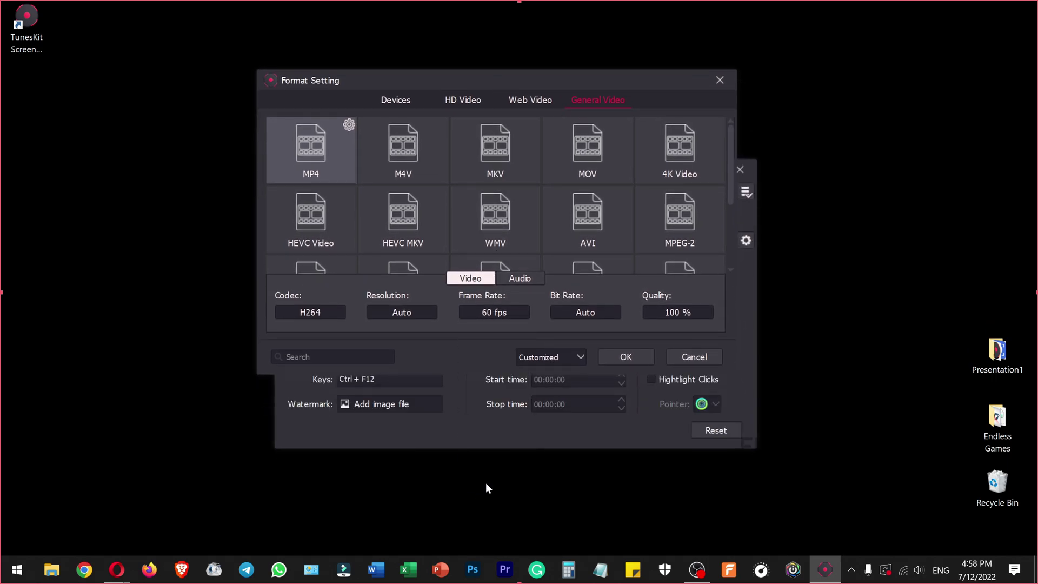
- Choose a video bit rate of 30000 kbps and set the video quality to 100 %
click(590, 310)
click(572, 539)
click(667, 311)
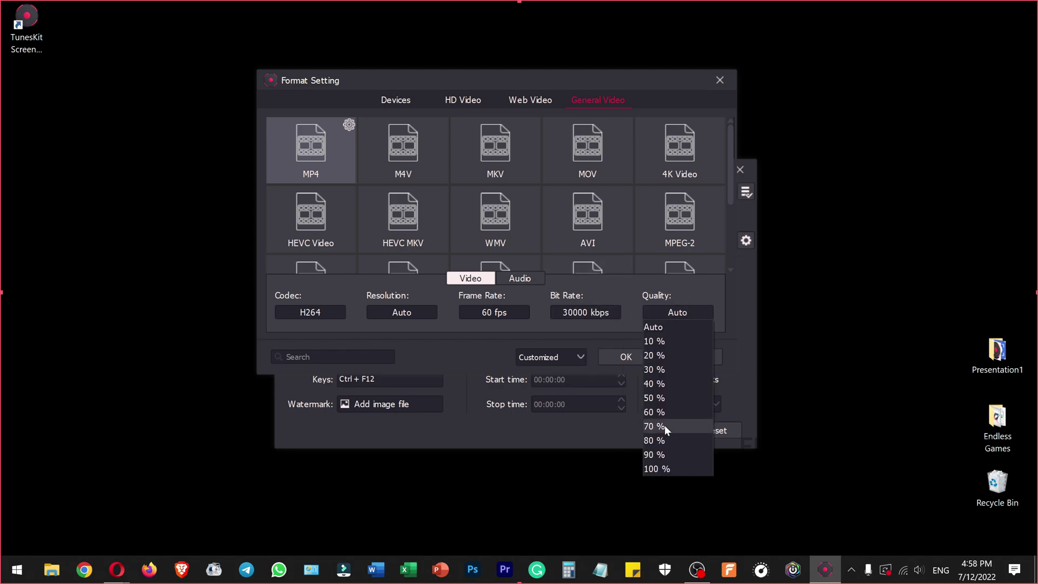
click(663, 469)
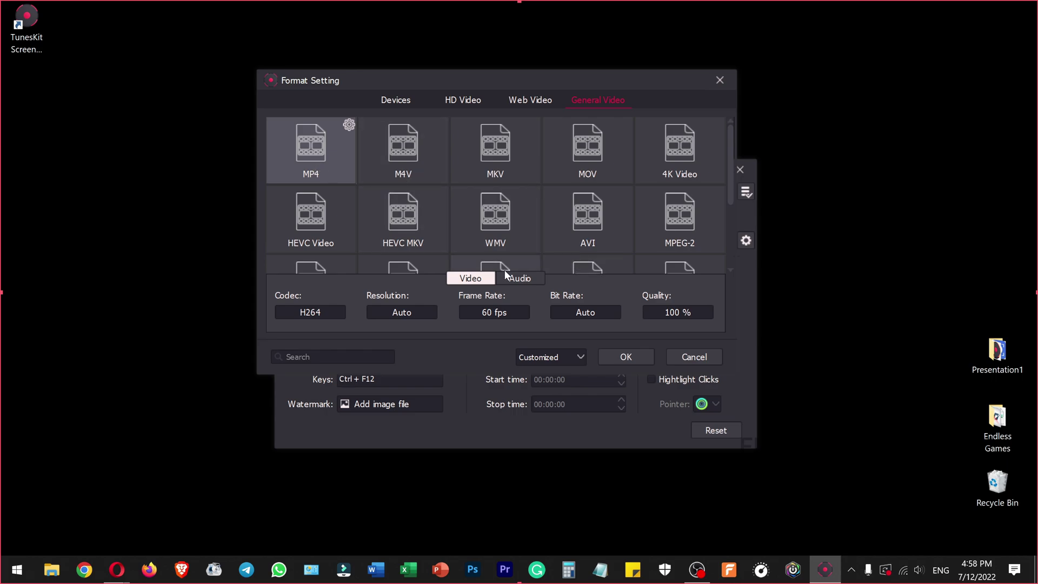
- Set the MP4 audio to the AAC codec, Stereo channel and a 320 kbps bit rate
click(524, 277)
click(335, 312)
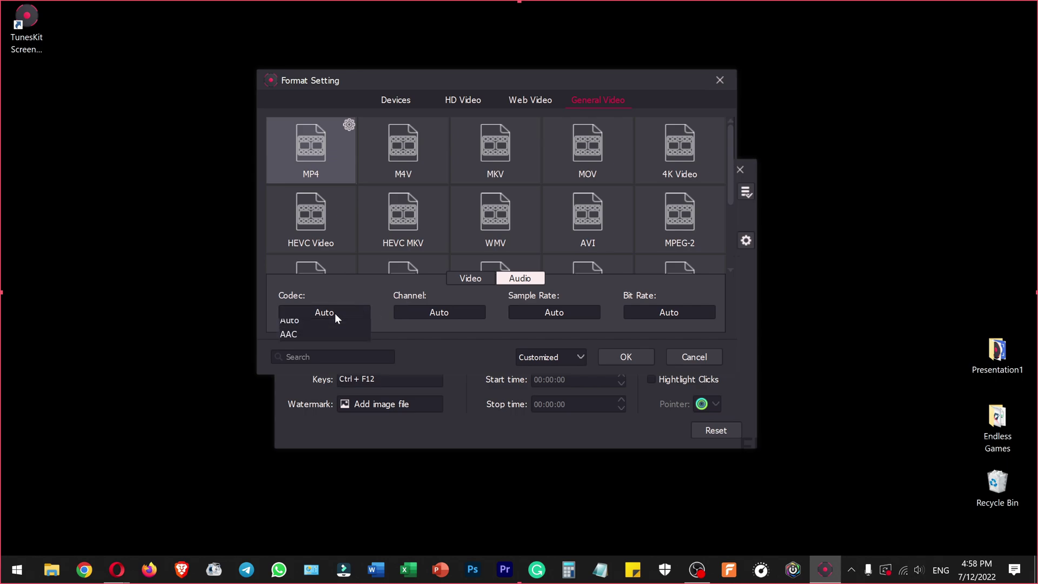
click(313, 341)
click(471, 314)
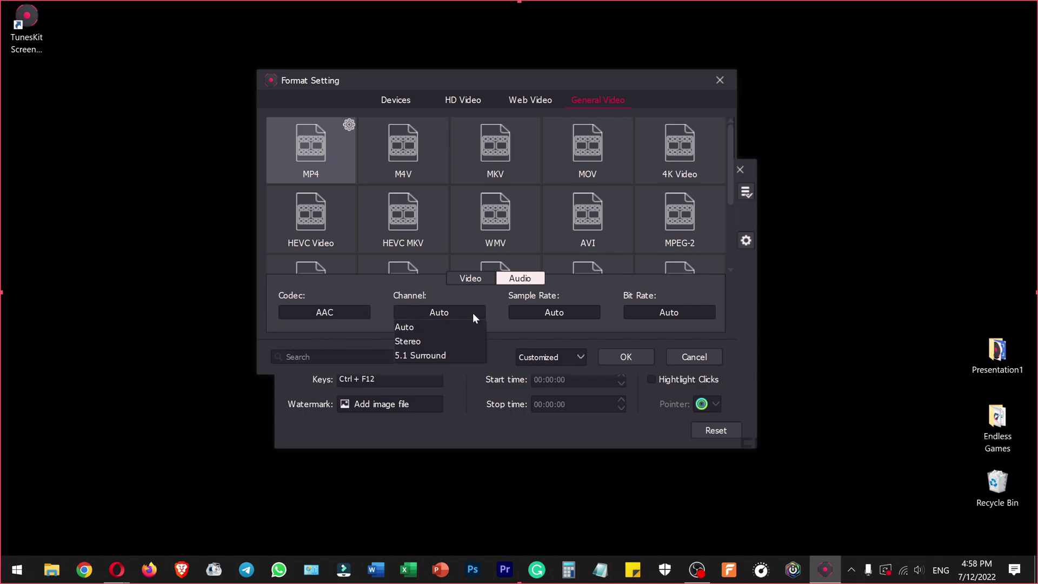
click(440, 336)
click(633, 313)
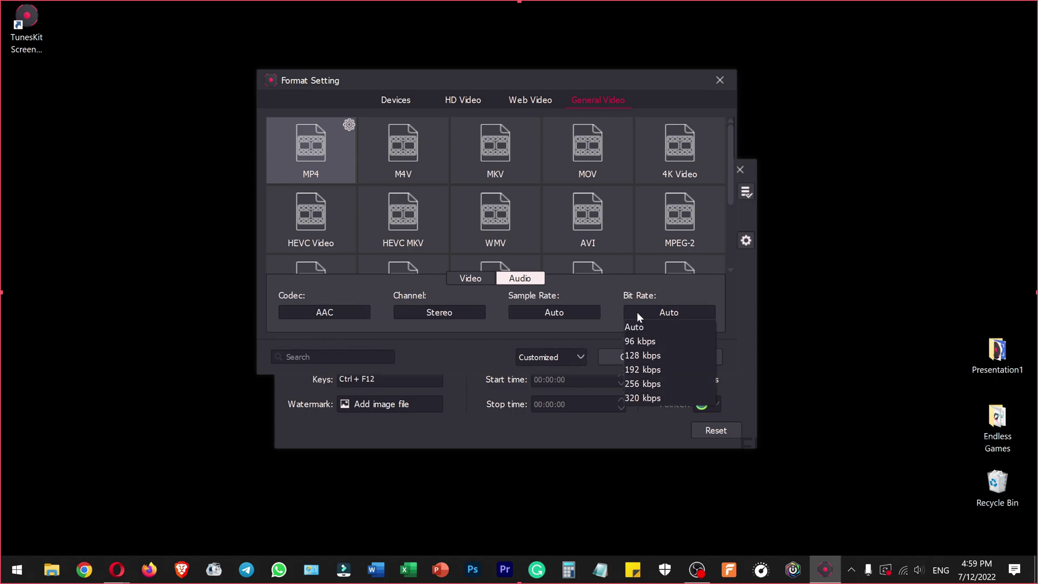
click(647, 395)
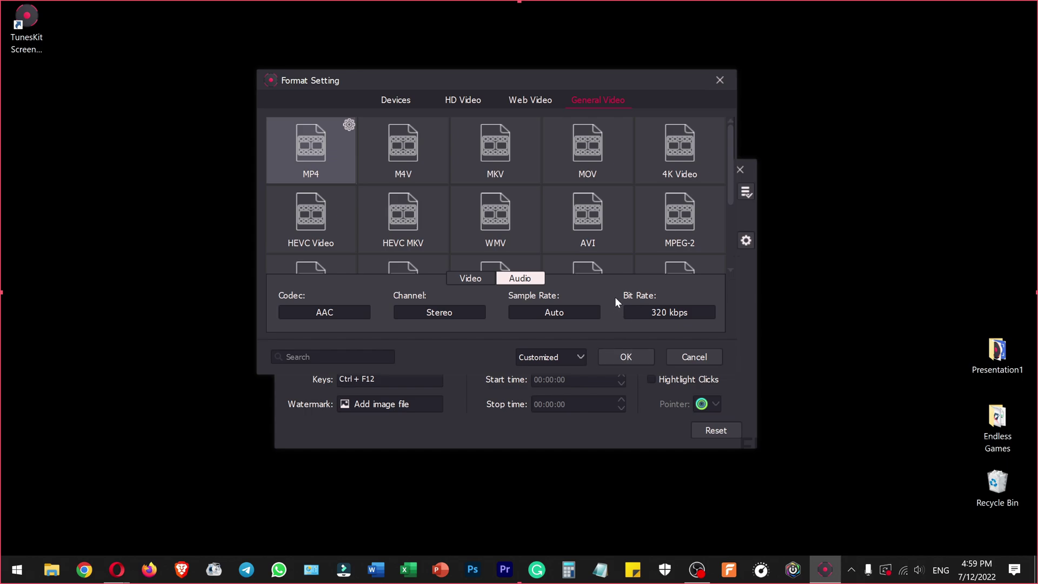
- Apply the MP4 format settings and reopen the format's video options for review
drag(529, 80, 762, 93)
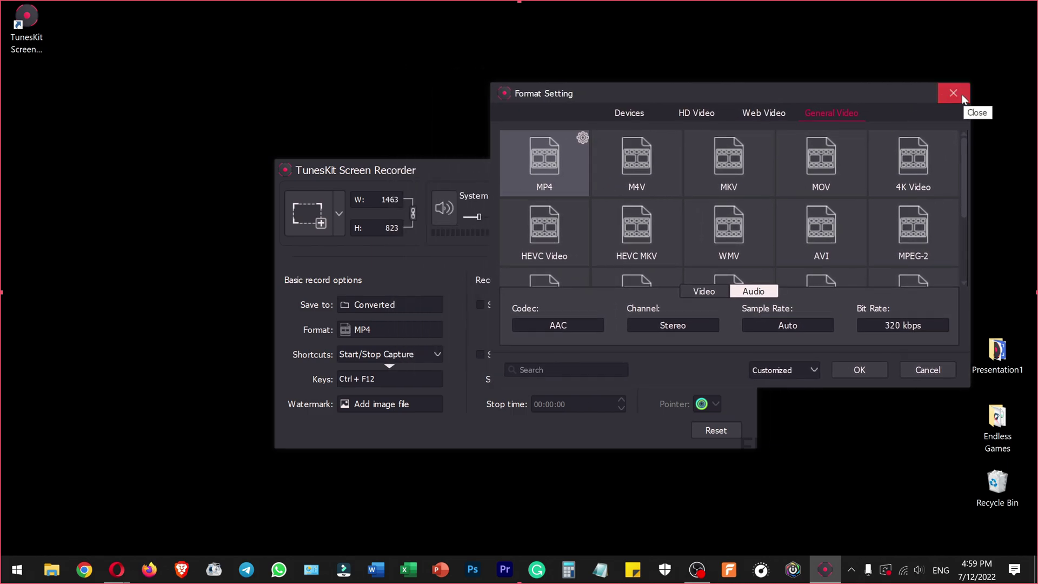
click(864, 370)
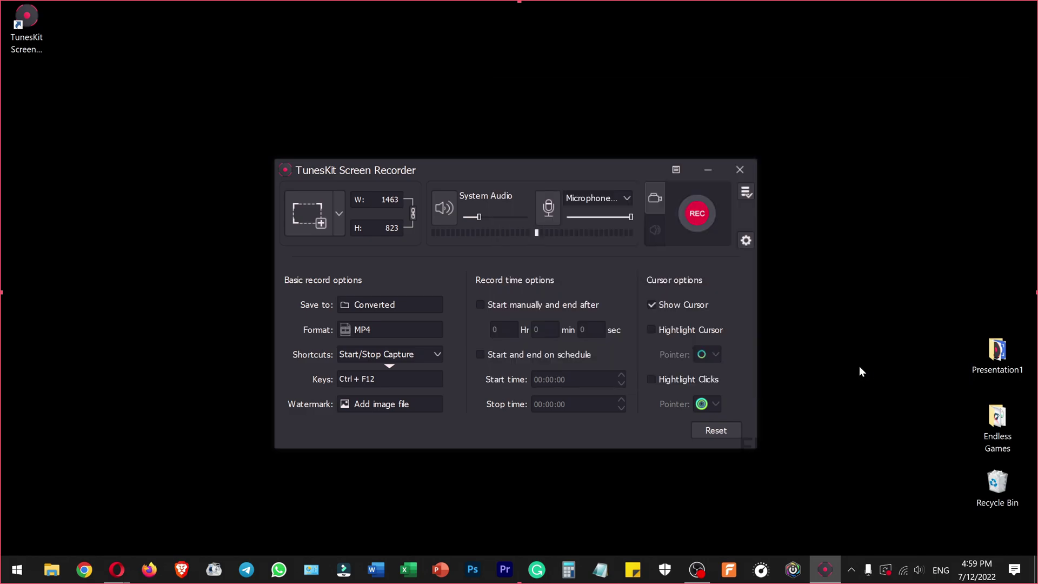
click(384, 326)
click(365, 208)
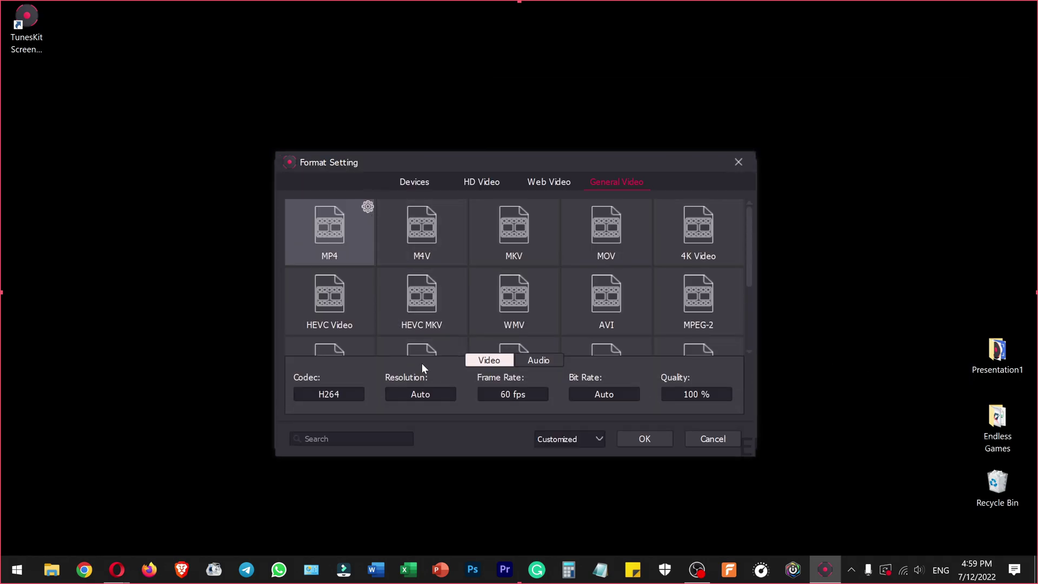
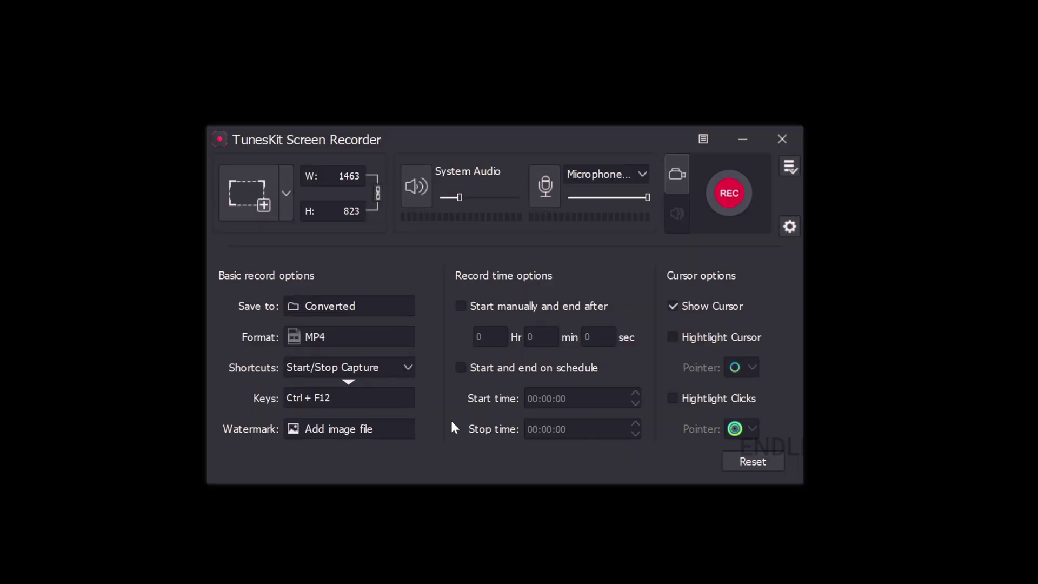
- Inspect the actions that have shortcuts, including the key combination for Start A New File
click(404, 370)
click(386, 388)
click(403, 370)
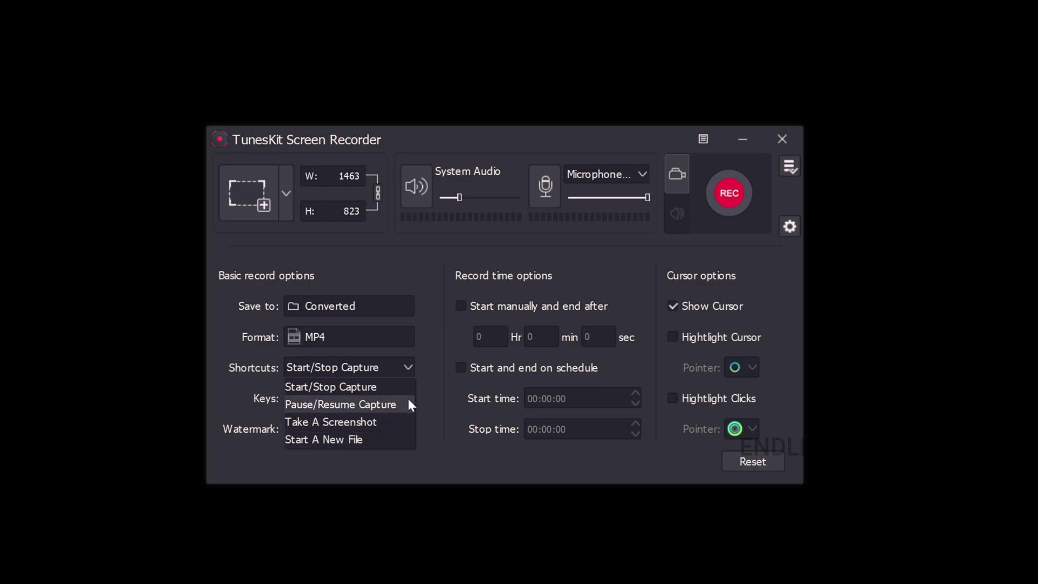
click(365, 441)
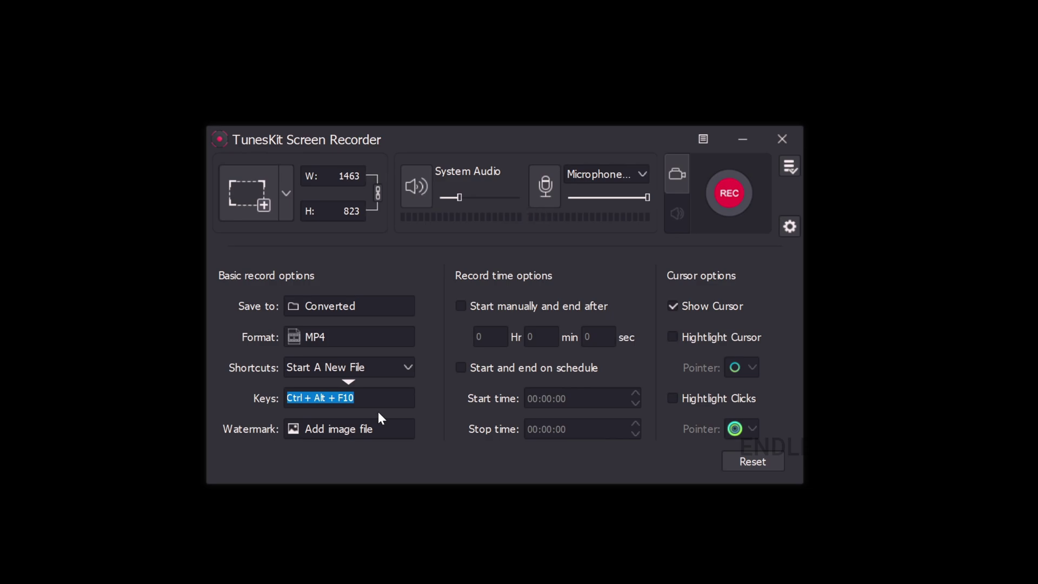
- Try Shift + Ctrl + F12 as the Start/Stop Capture shortcut and restore it to Ctrl + F12
click(386, 371)
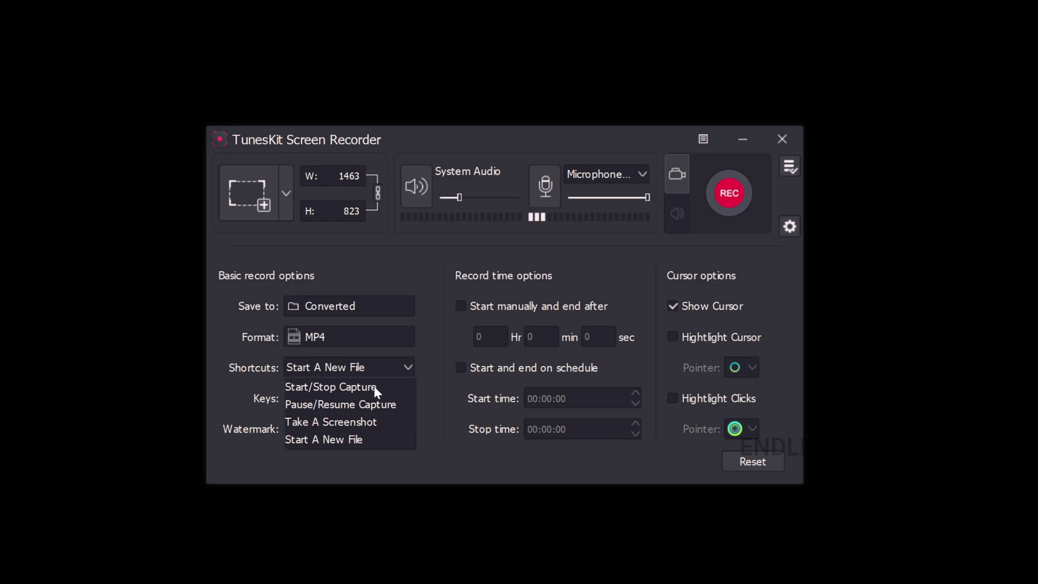
click(375, 386)
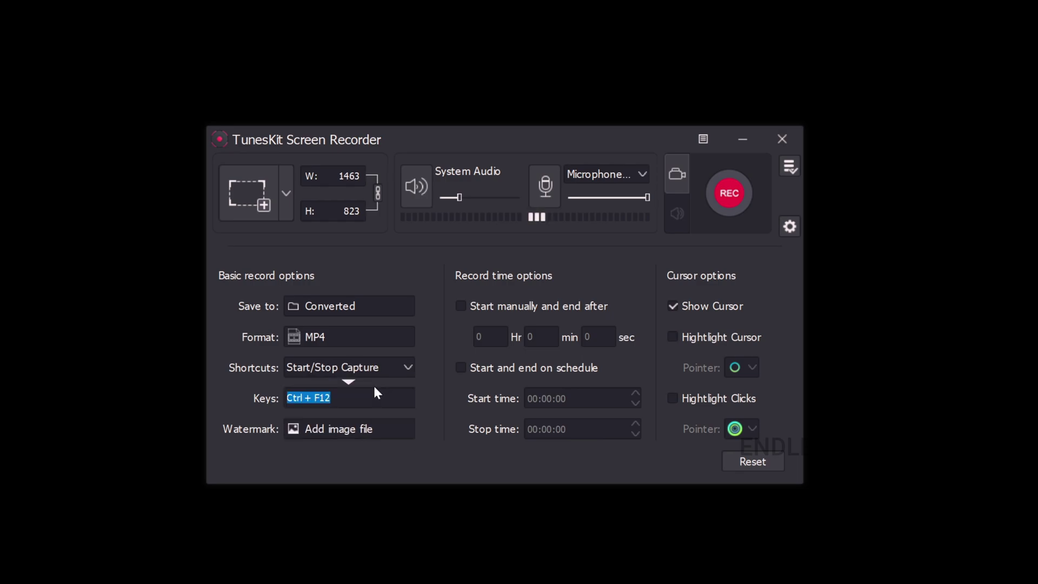
key(ctrl+shift+F12)
click(410, 405)
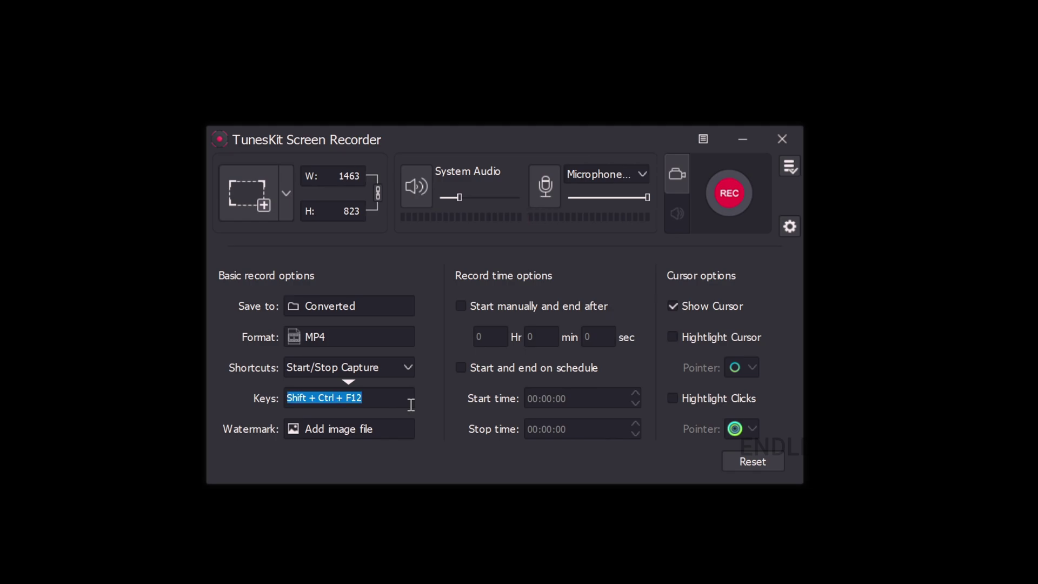
key(ctrl+F12)
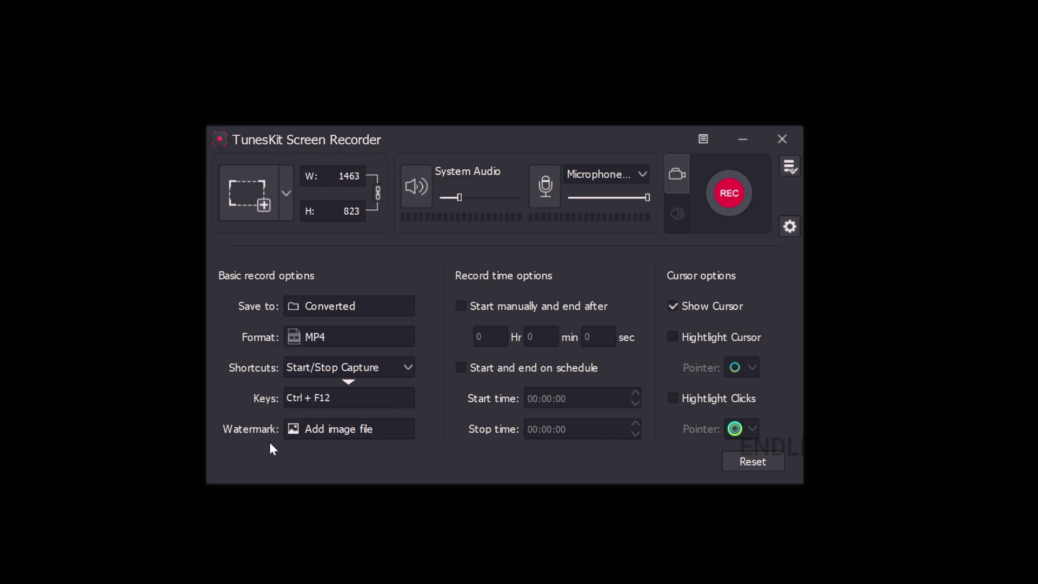
- Remove the existing watermark image and load Logo.png from the Downloads folder as the watermark
click(353, 431)
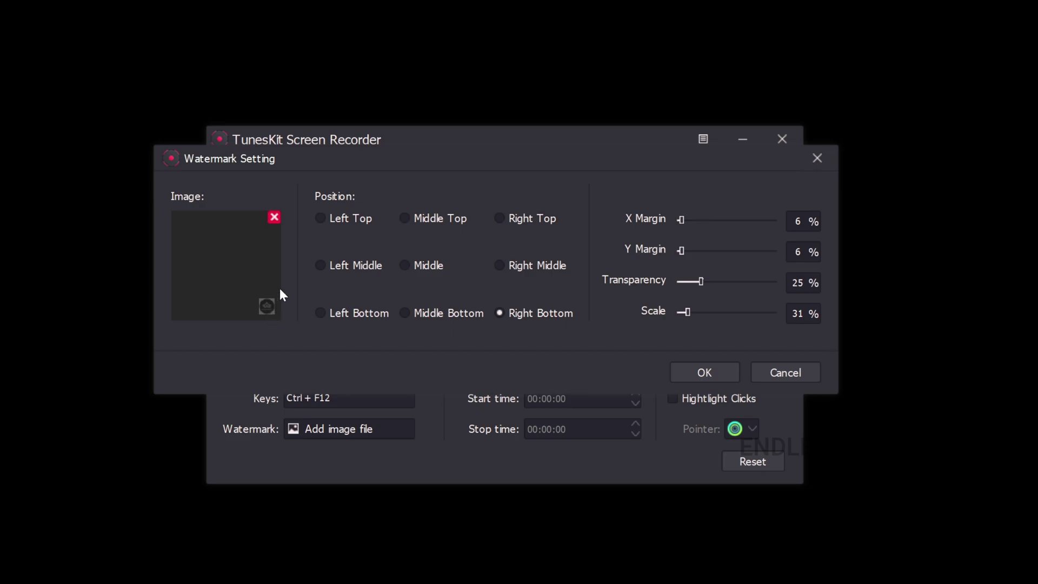
click(275, 218)
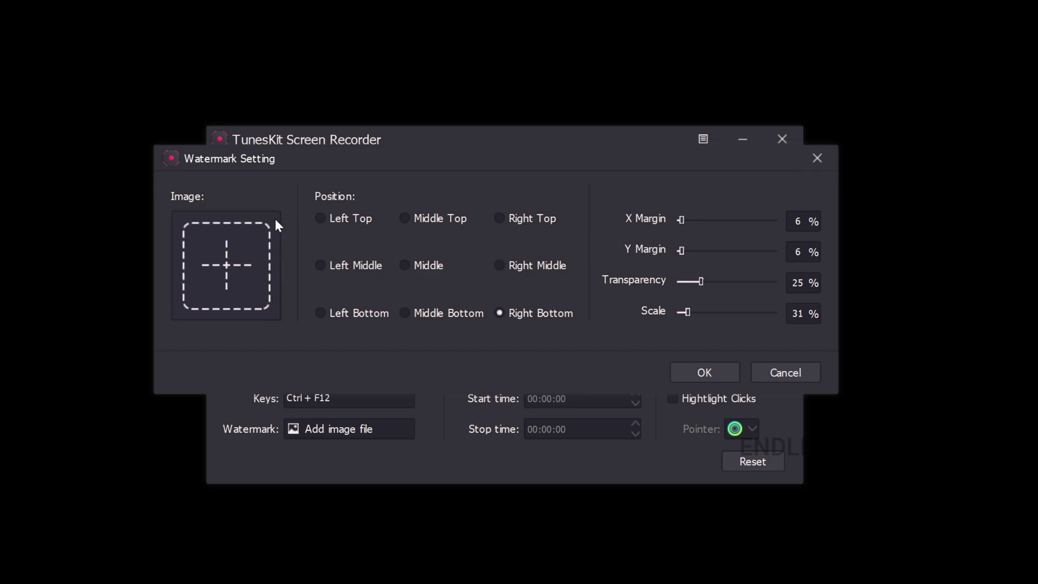
click(227, 265)
click(241, 302)
click(349, 251)
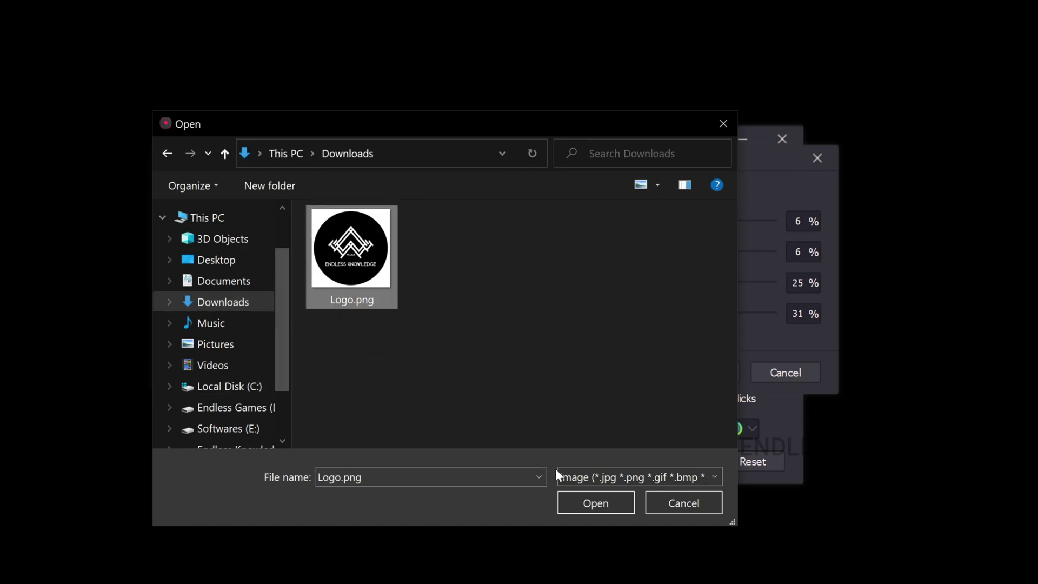
click(586, 501)
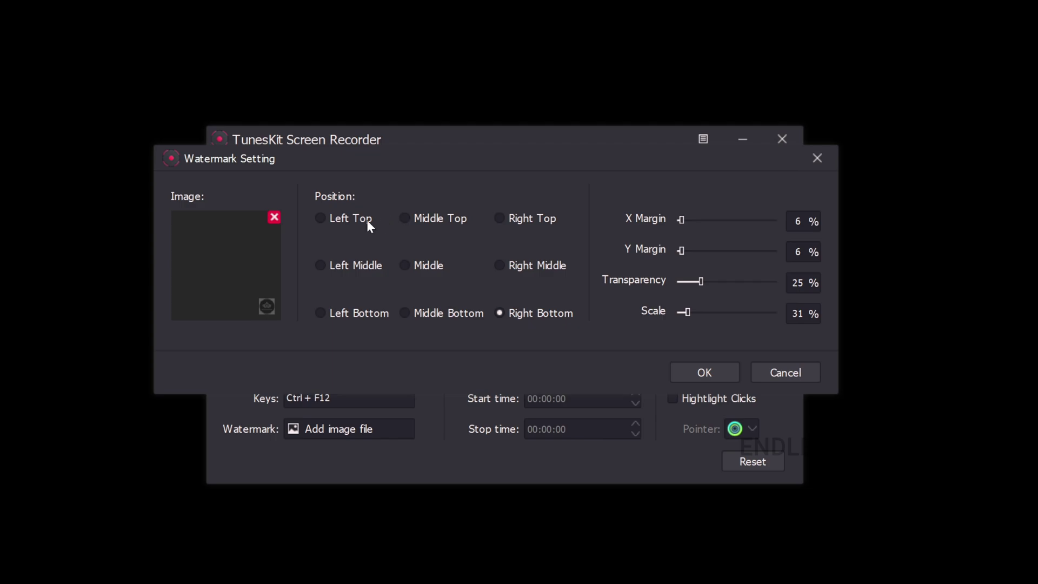
- Try the watermark at the Left Top, Middle and Middle Bottom positions and return it to Right Bottom
click(321, 218)
click(429, 267)
click(440, 319)
click(533, 313)
- Try the watermark with a 5 % X margin, 10 % Y margin and 100 % transparency
drag(683, 219, 682, 221)
drag(702, 281, 798, 281)
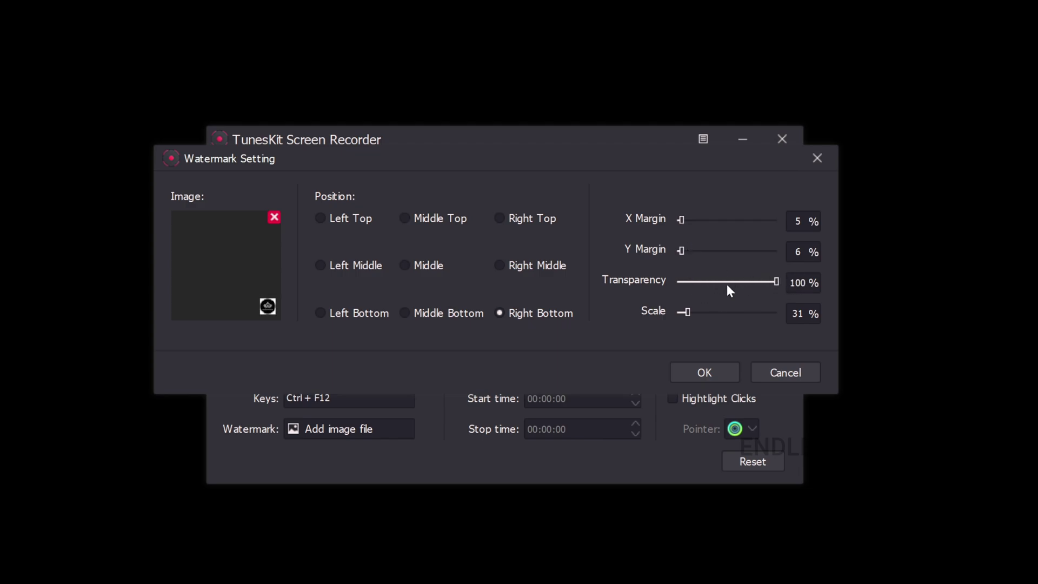
drag(682, 220, 687, 252)
- Set both the X margin and the Y margin of the watermark to 6 %
drag(805, 220, 789, 225)
text(6)
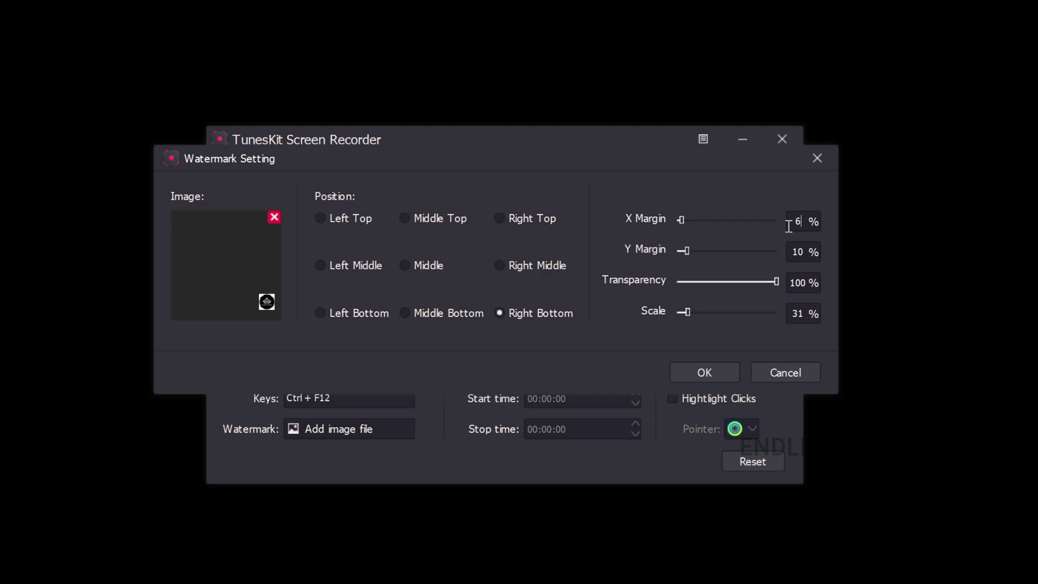
drag(807, 251, 785, 256)
text(6)
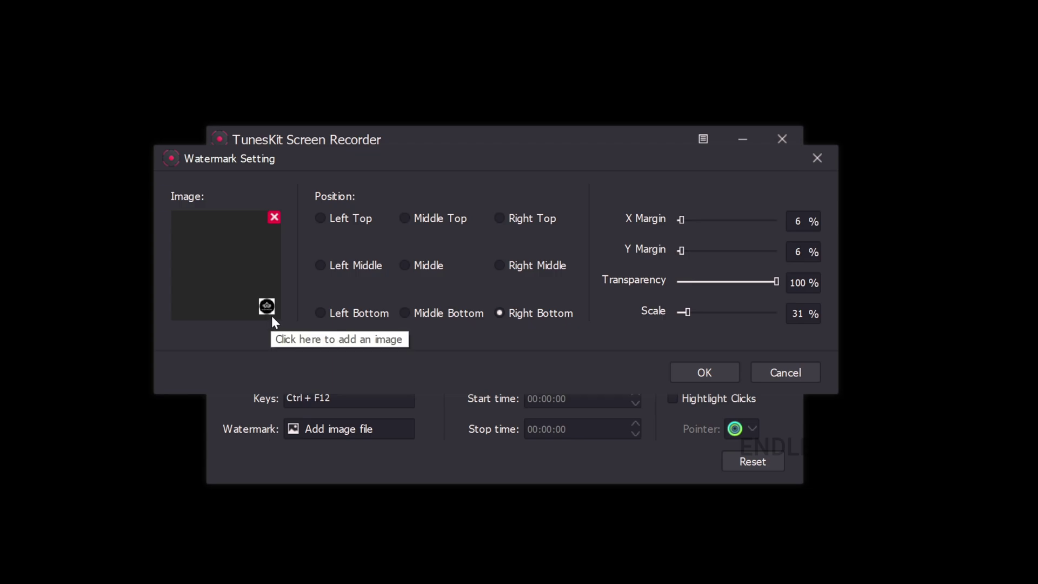
- Set the watermark's transparency to 25 % and its scale to 24 %, and apply the watermark settings
drag(778, 282, 702, 285)
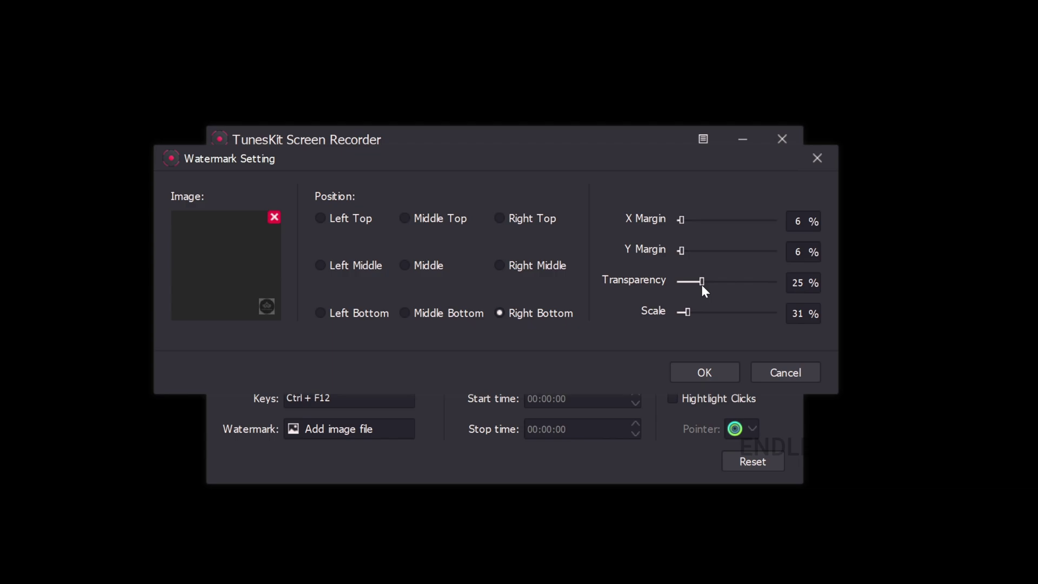
mouse_move(685, 314)
mouse_down()
mouse_move(758, 312)
mouse_move(685, 312)
mouse_up()
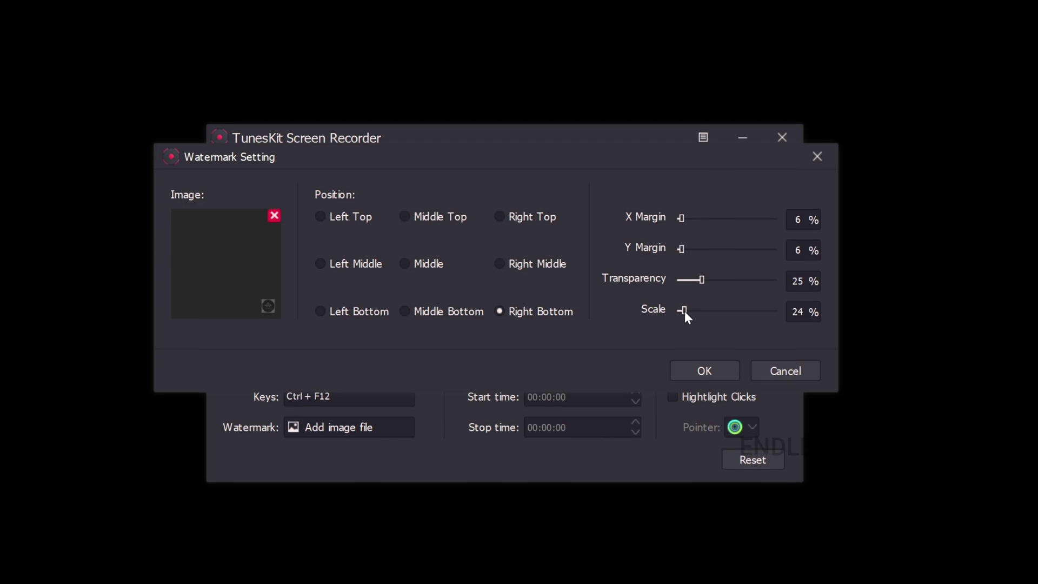
click(708, 374)
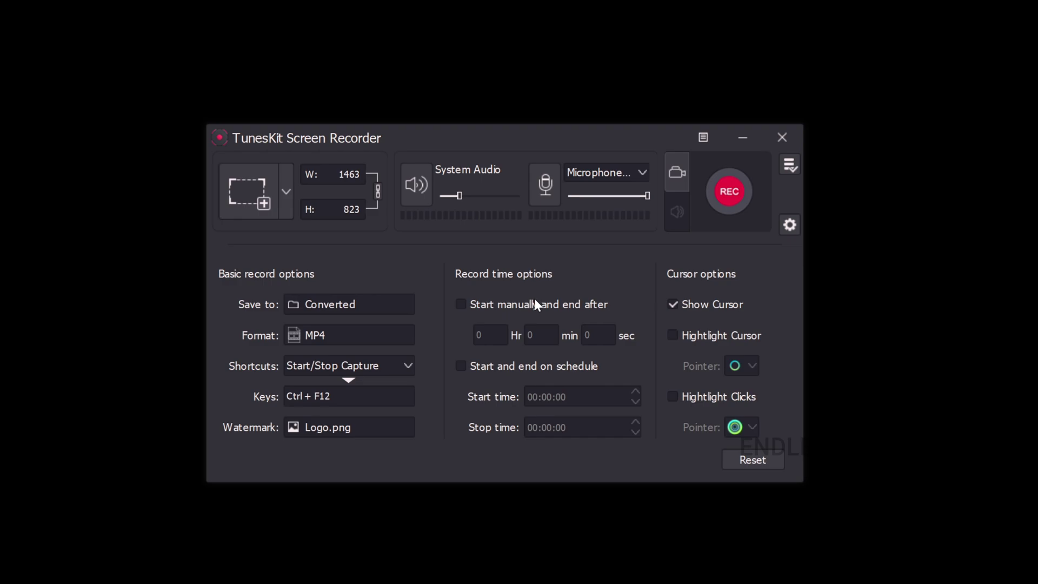
- Try the options to end recording after a set duration and to record on schedule, leaving both off
click(469, 303)
click(466, 303)
click(478, 367)
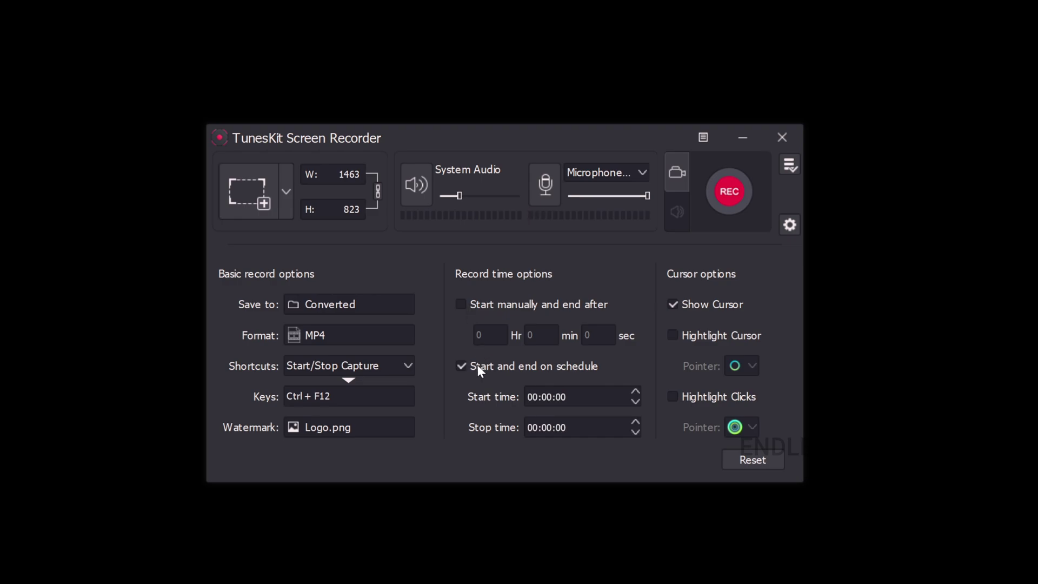
click(478, 365)
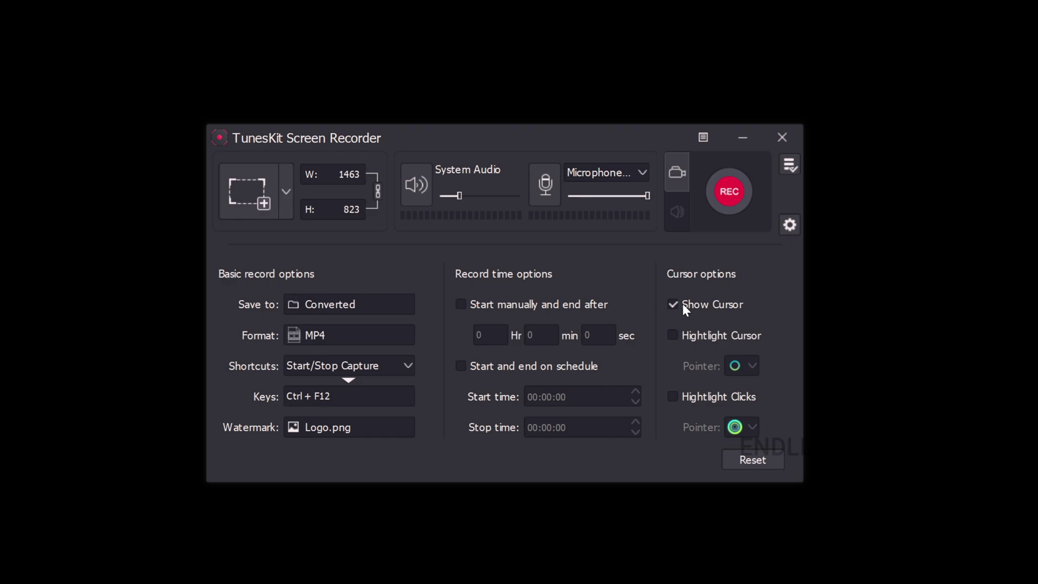
- Try cursor and click highlighting, look over the available cursor pointer styles, and turn both highlights off
click(685, 334)
click(683, 396)
click(753, 368)
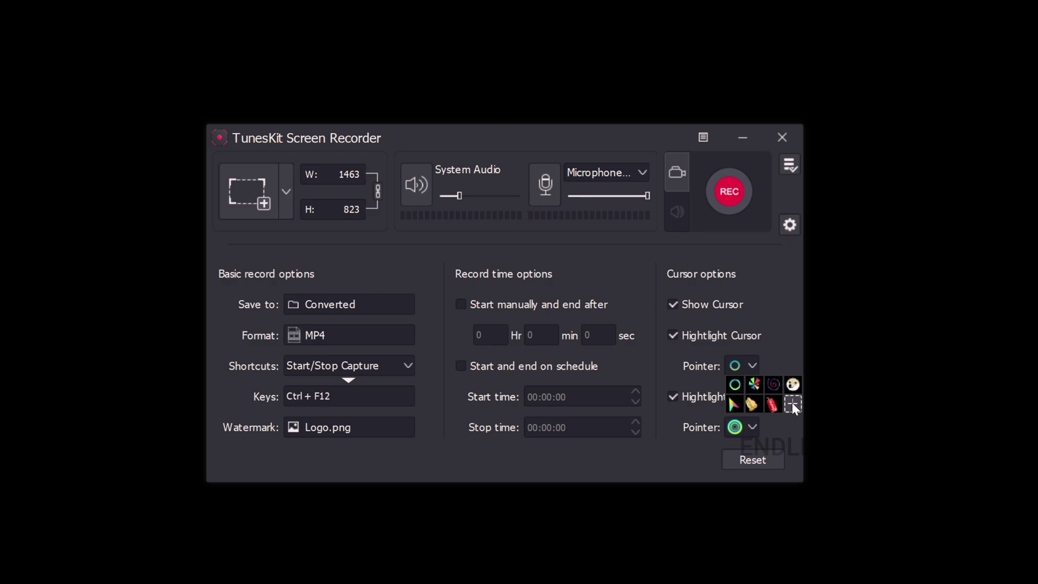
click(778, 358)
click(676, 335)
click(675, 396)
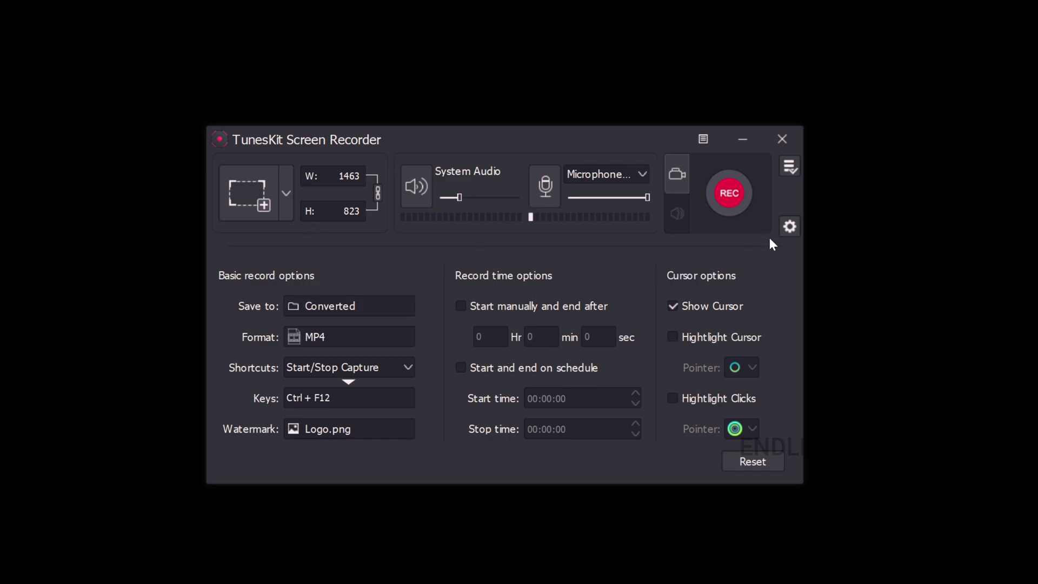
- Collapse the recorder's settings, add a recording area and set it to the full 2560 × 1440 screen
click(790, 227)
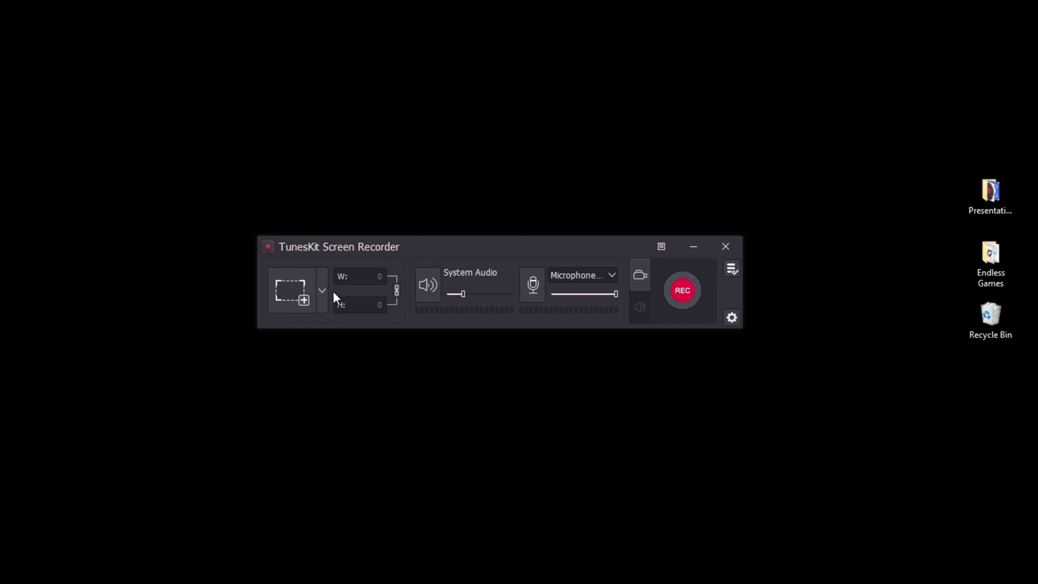
click(300, 287)
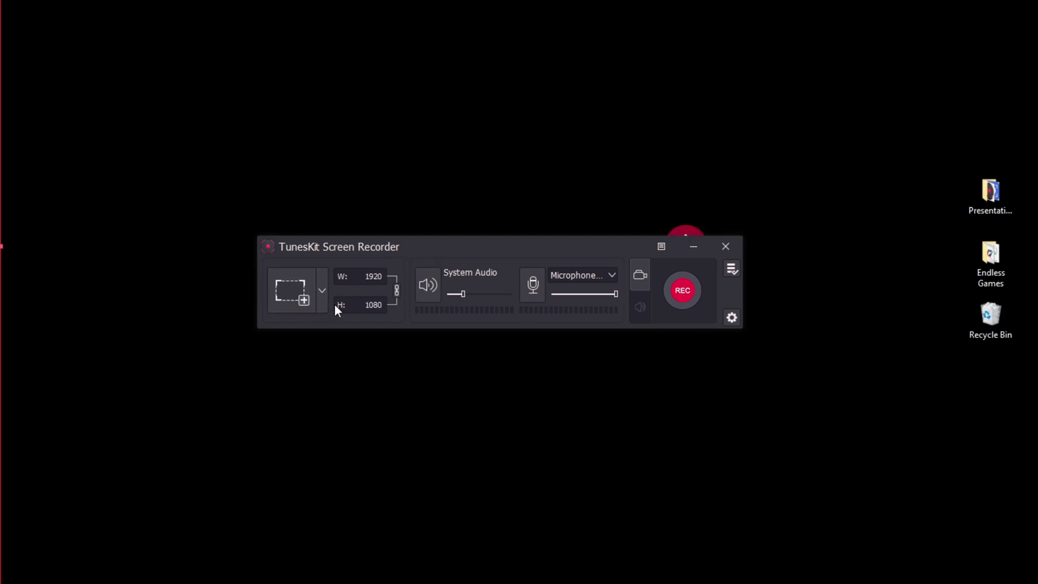
drag(402, 261, 308, 196)
click(233, 222)
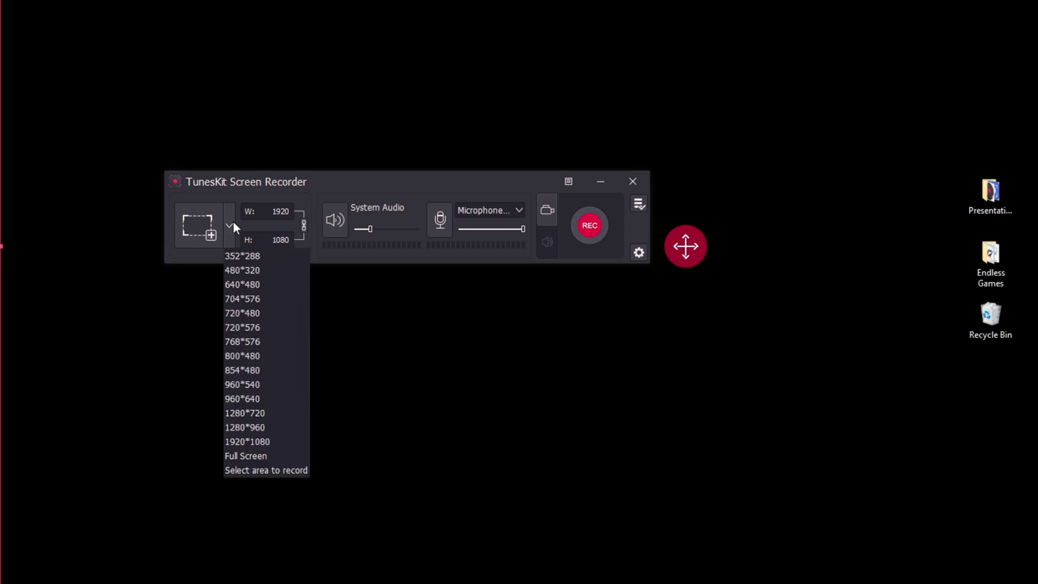
click(256, 508)
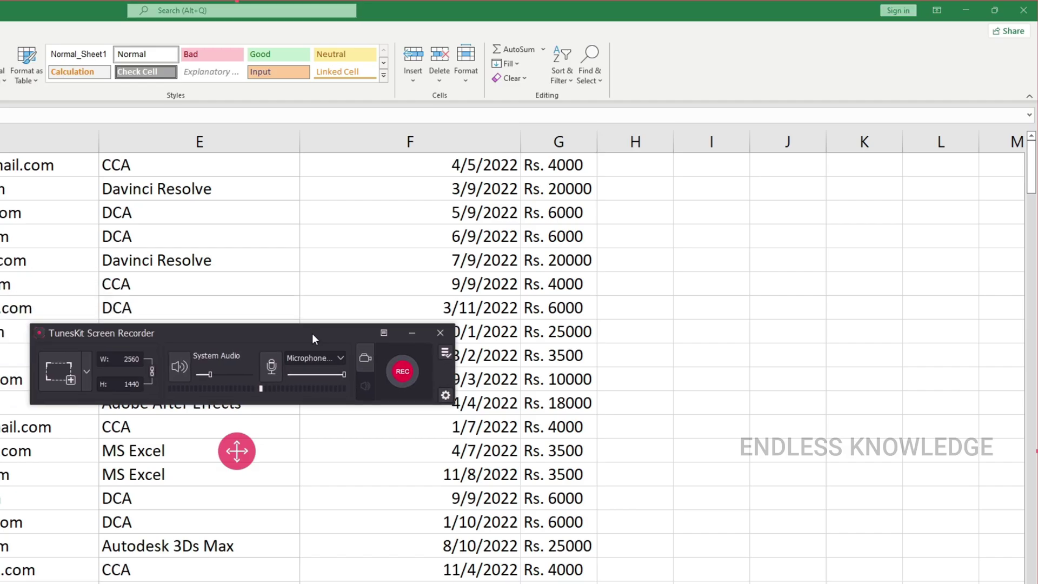
- Start recording the screen over the Excel worksheet, dismiss the tray message and minimize the recording toolbar
drag(313, 333, 657, 347)
click(738, 379)
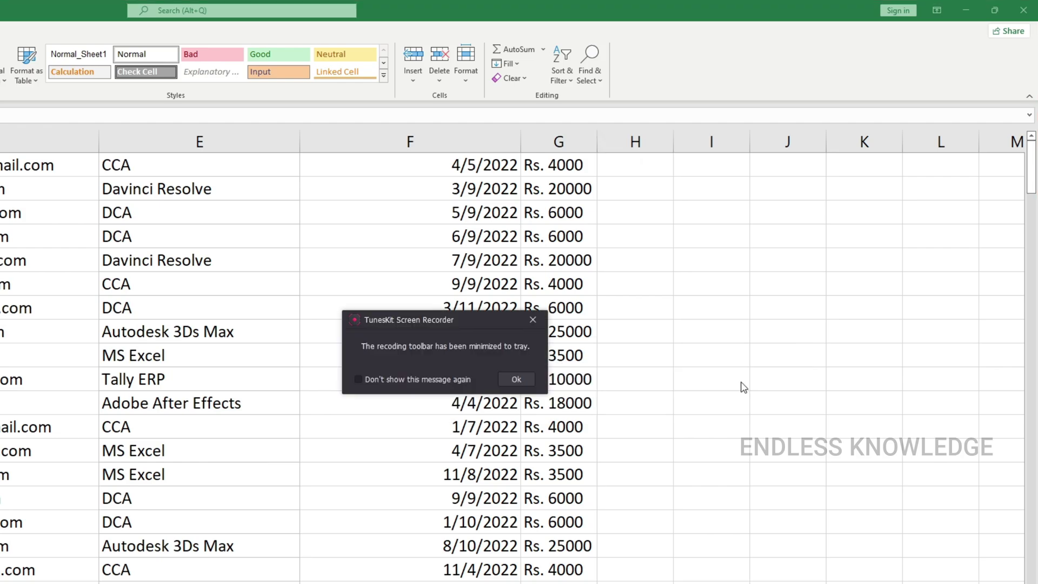
click(517, 379)
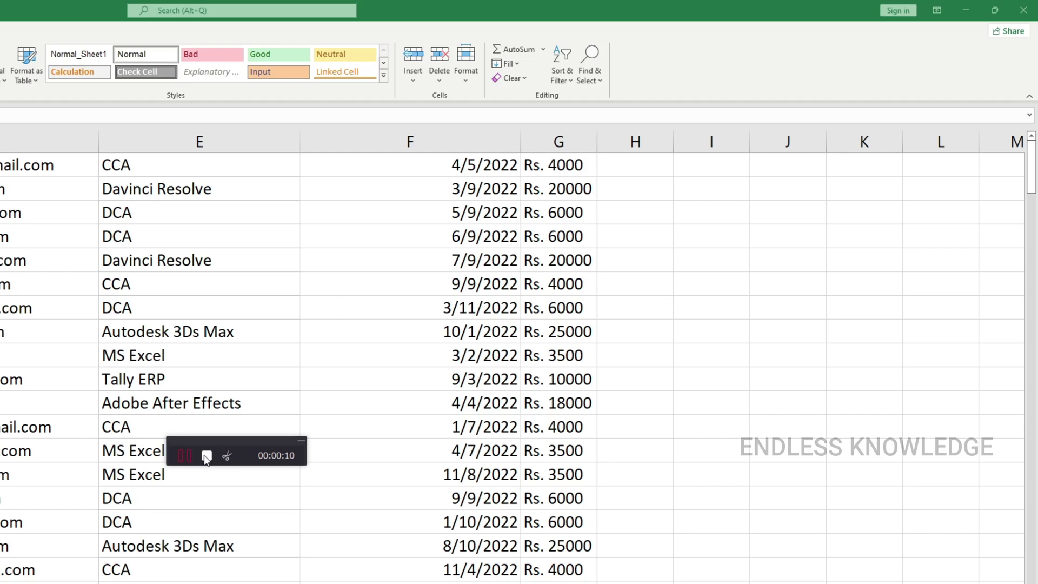
click(301, 442)
- Browse the student worksheet while recording, stop the recording and start closing the Sample Student Details.xlsx workbook
click(546, 147)
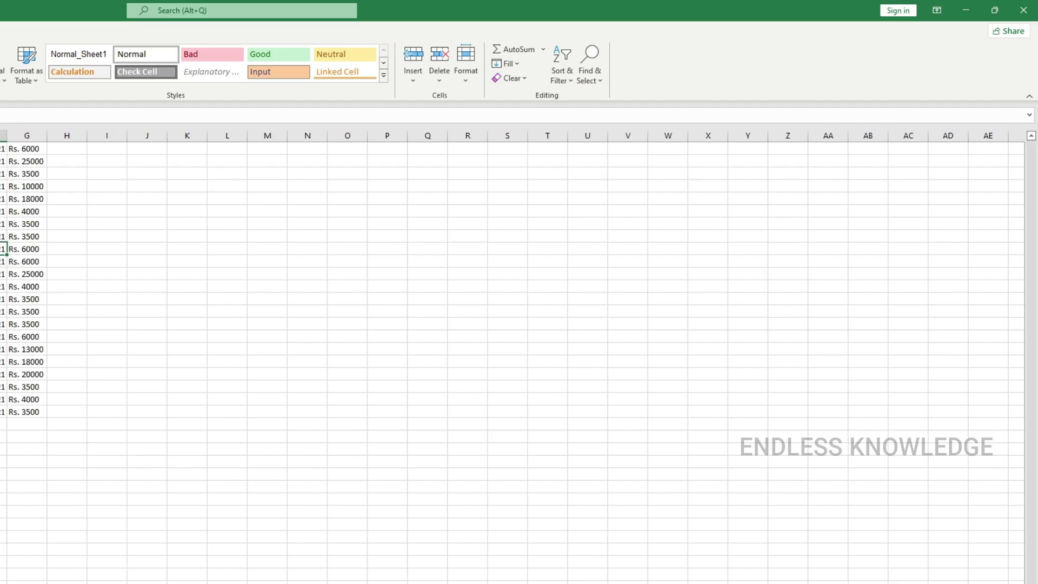
scroll(52, 573, up, 4)
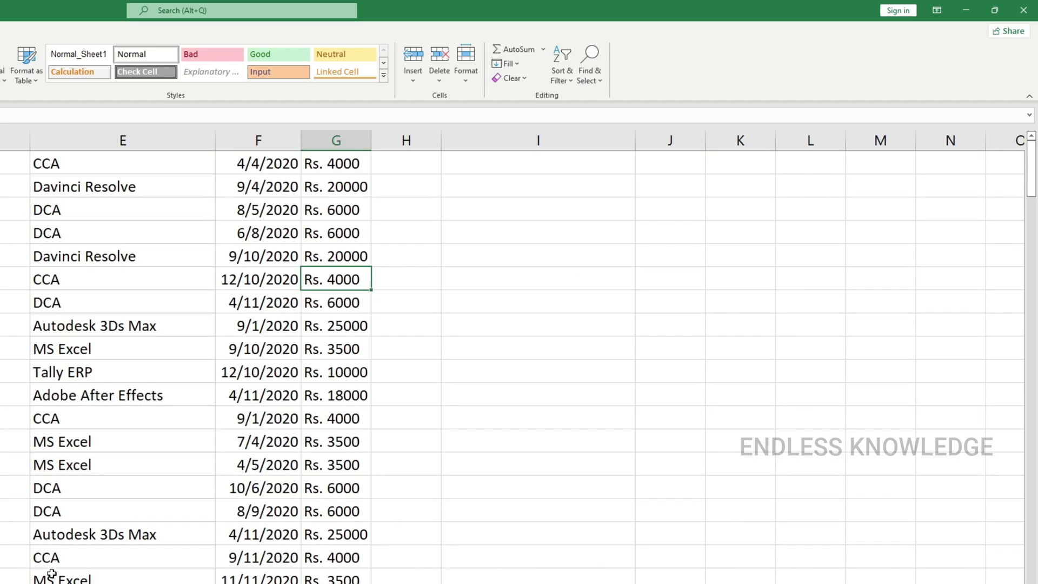
key(F9)
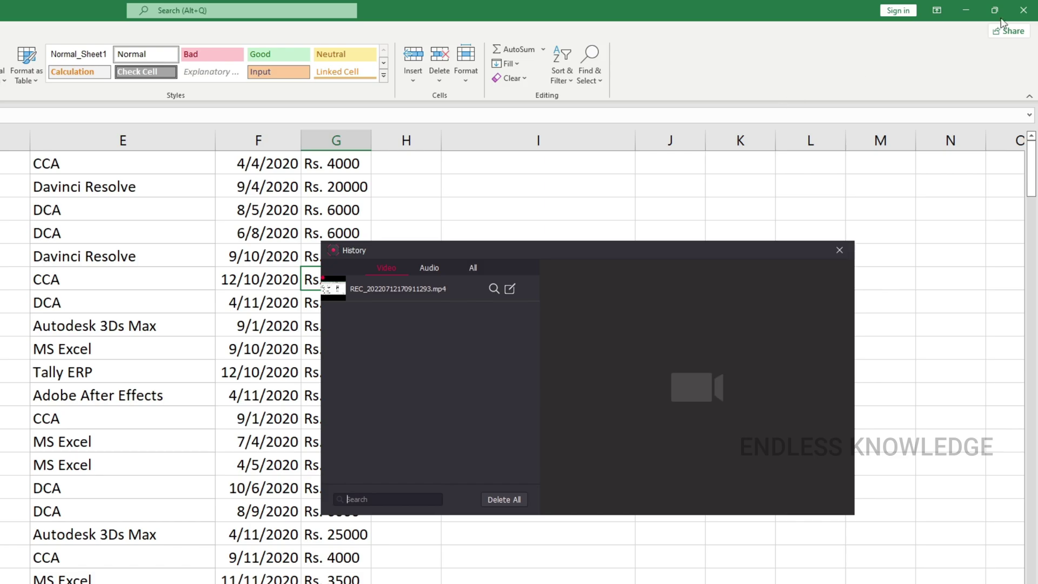
click(1023, 10)
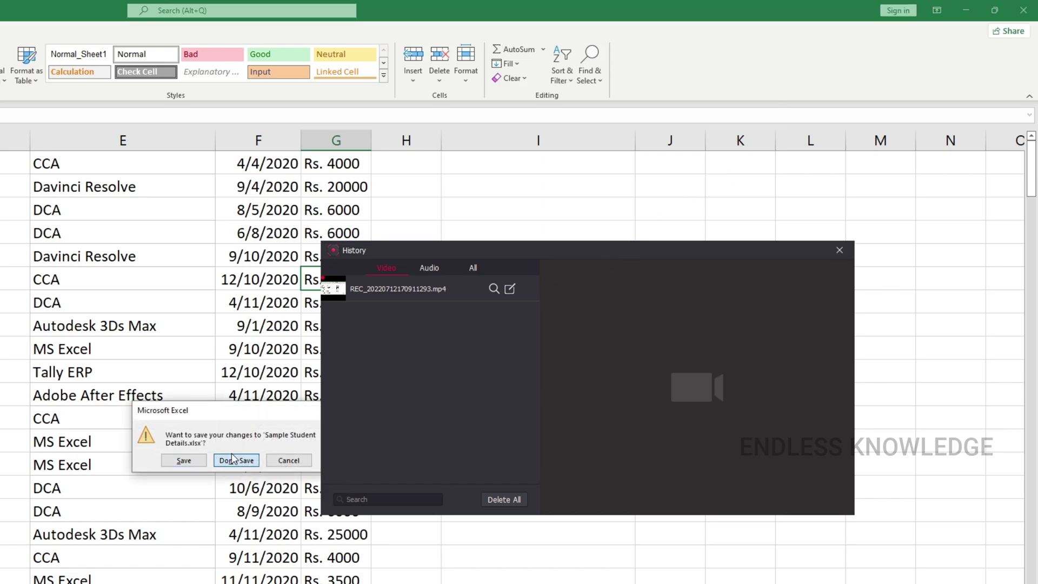